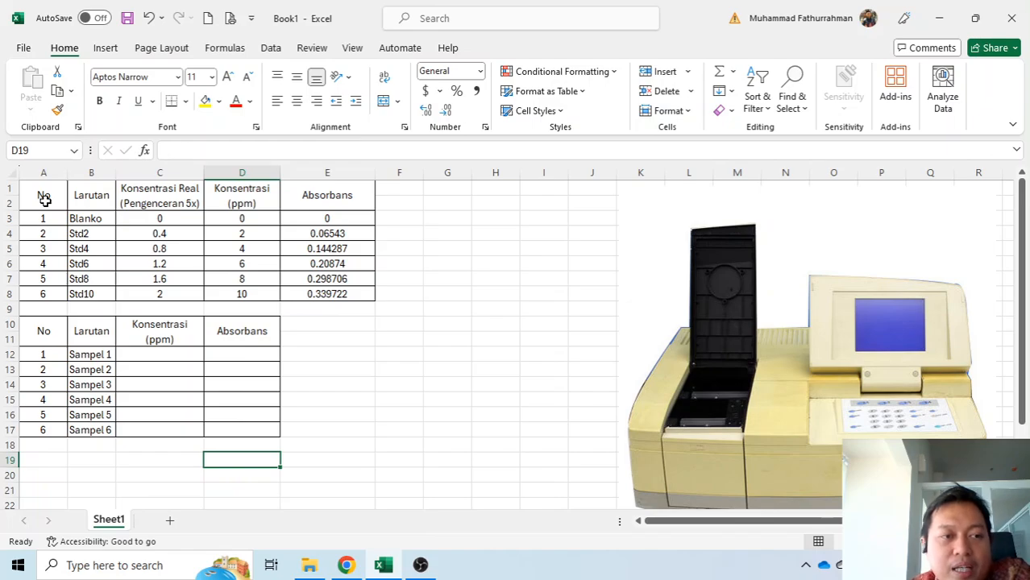
# - Examine the standard solutions table, checking its solution, real concentration, ppm concentration and absorbance columns
pyautogui.moveTo(46, 199); pyautogui.dragTo(363, 295)
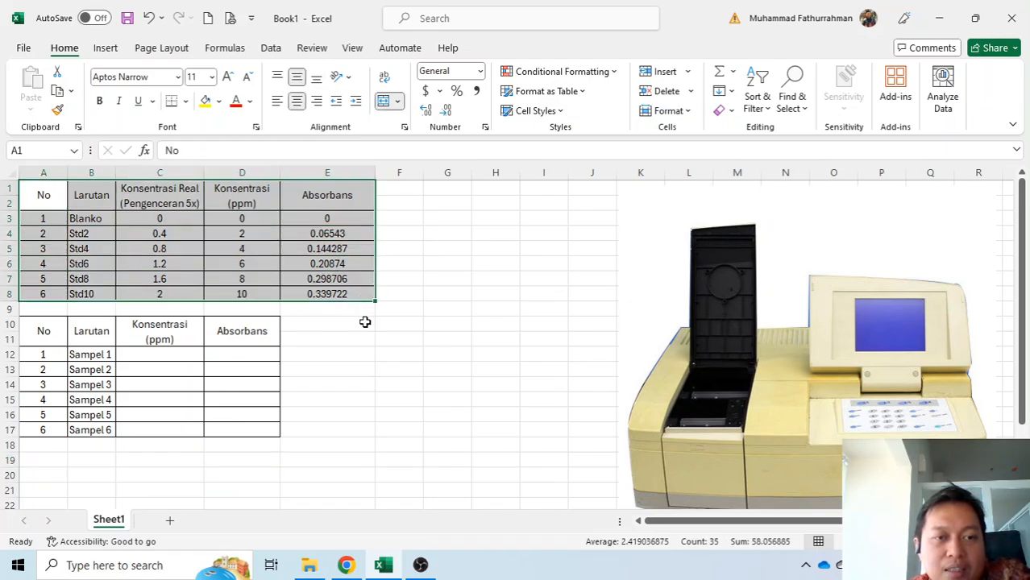
pyautogui.click(365, 322)
pyautogui.click(412, 326)
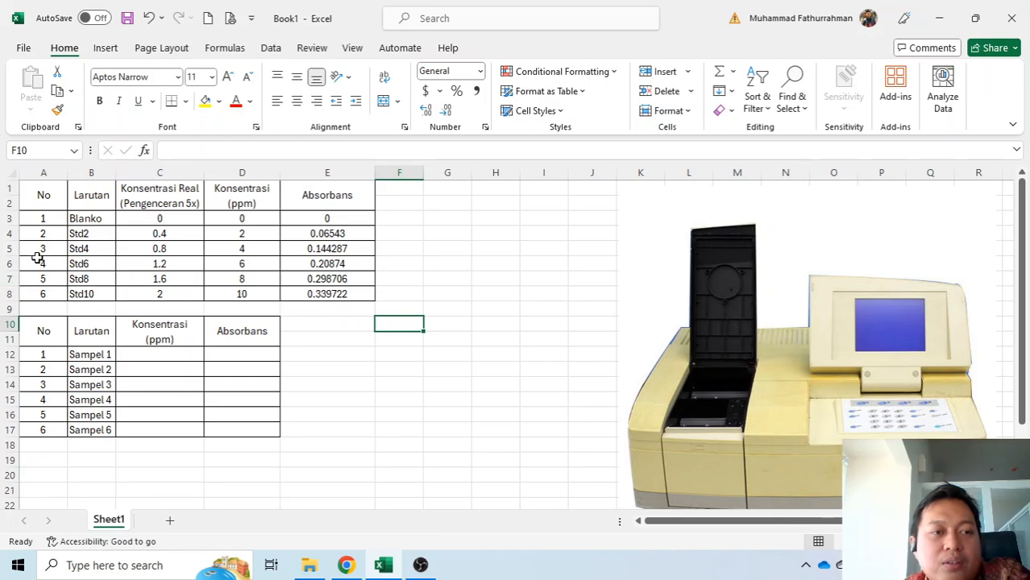
pyautogui.moveTo(8, 218); pyautogui.dragTo(15, 298)
pyautogui.click(92, 232)
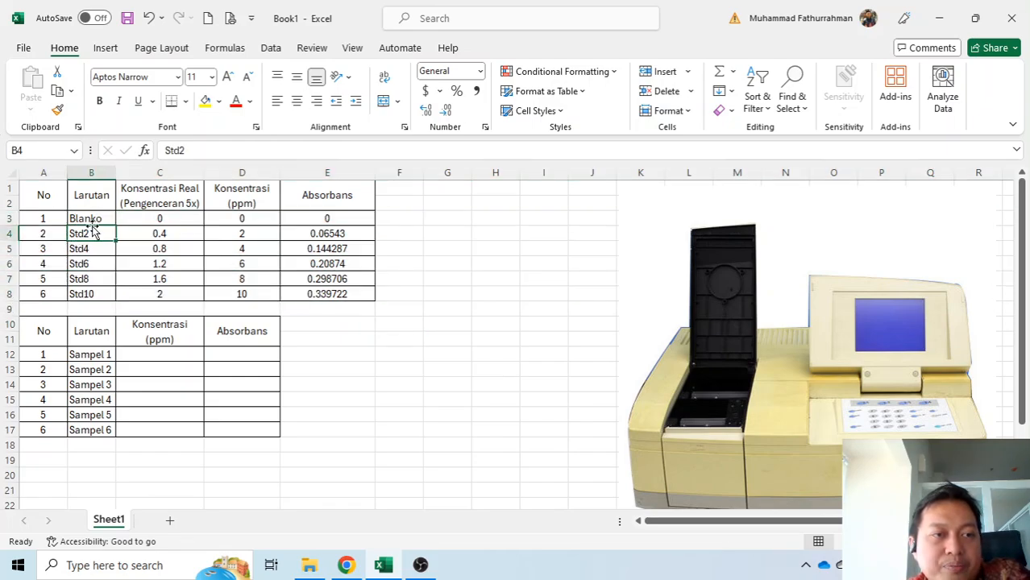
pyautogui.click(41, 218)
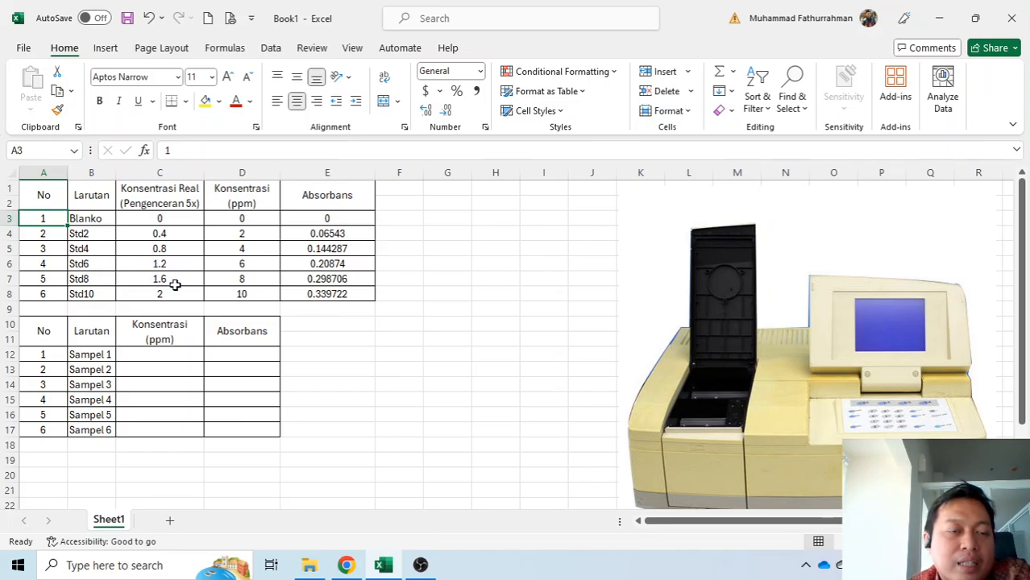
pyautogui.click(150, 203)
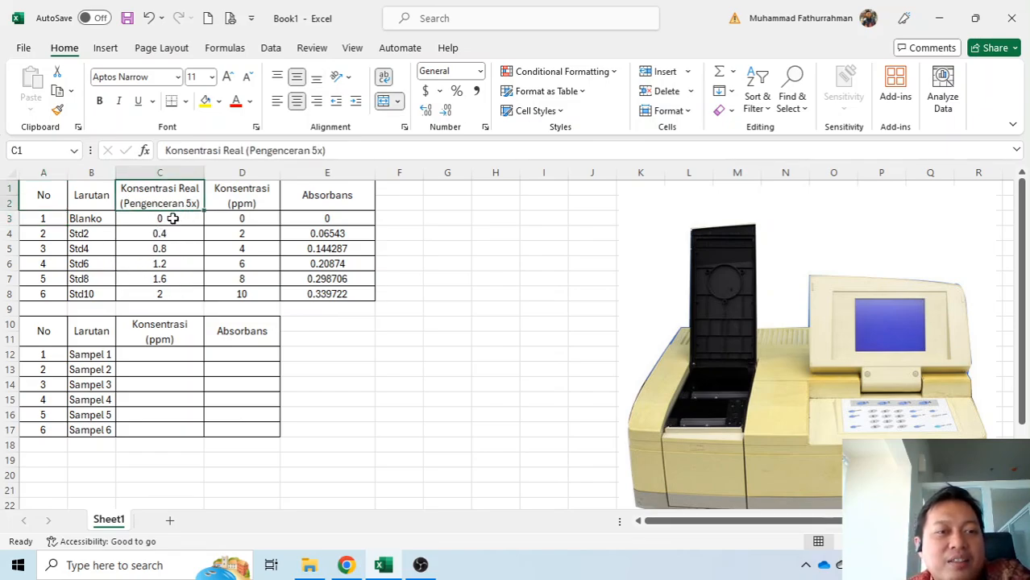
pyautogui.click(172, 218)
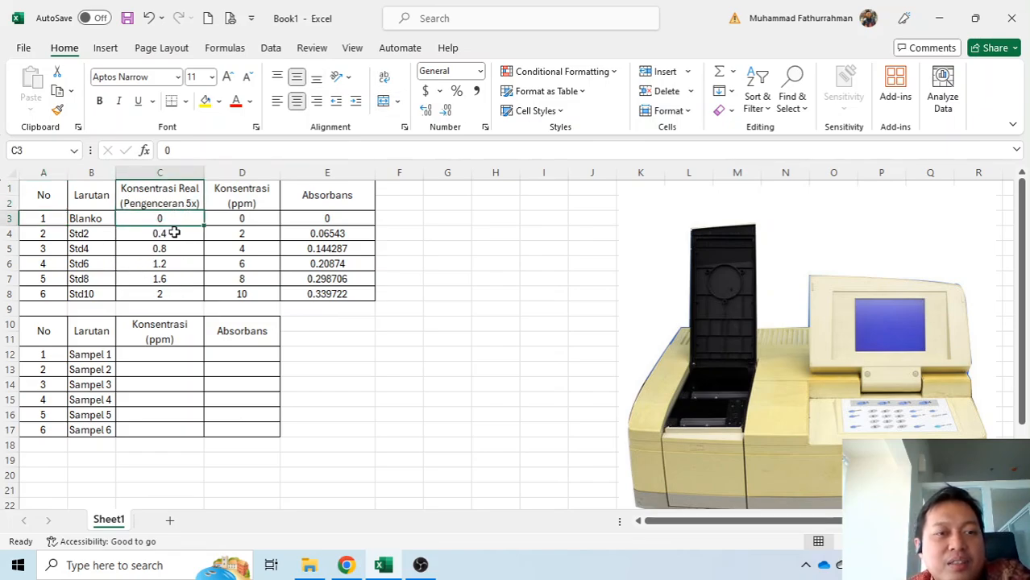
pyautogui.click(176, 293)
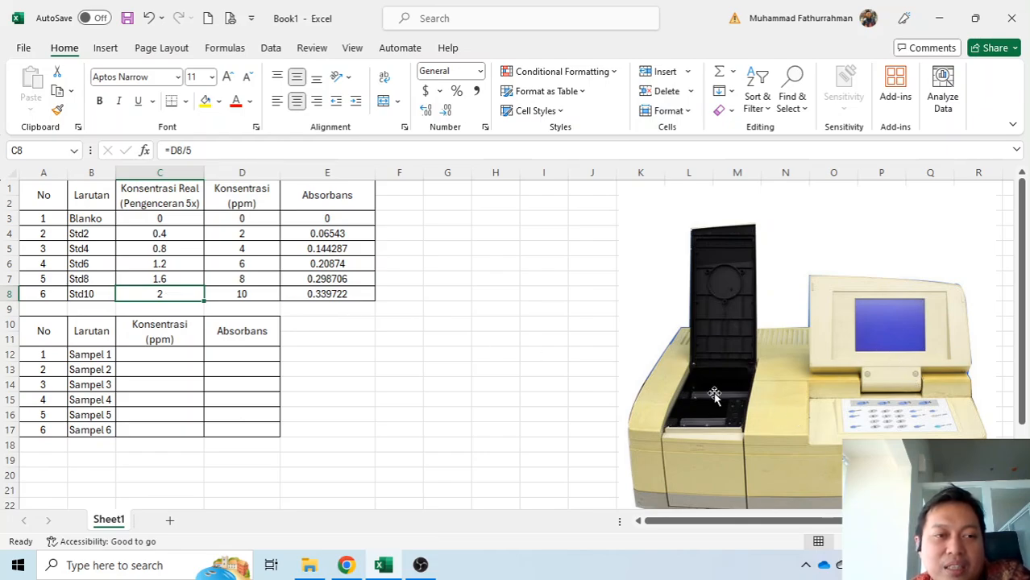
pyautogui.click(264, 235)
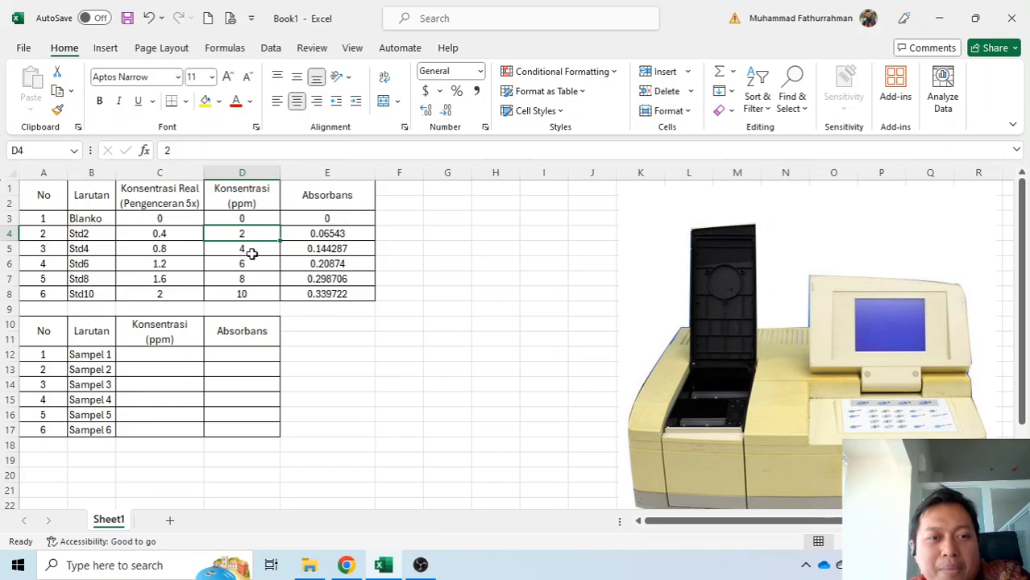
pyautogui.moveTo(244, 192); pyautogui.dragTo(248, 296)
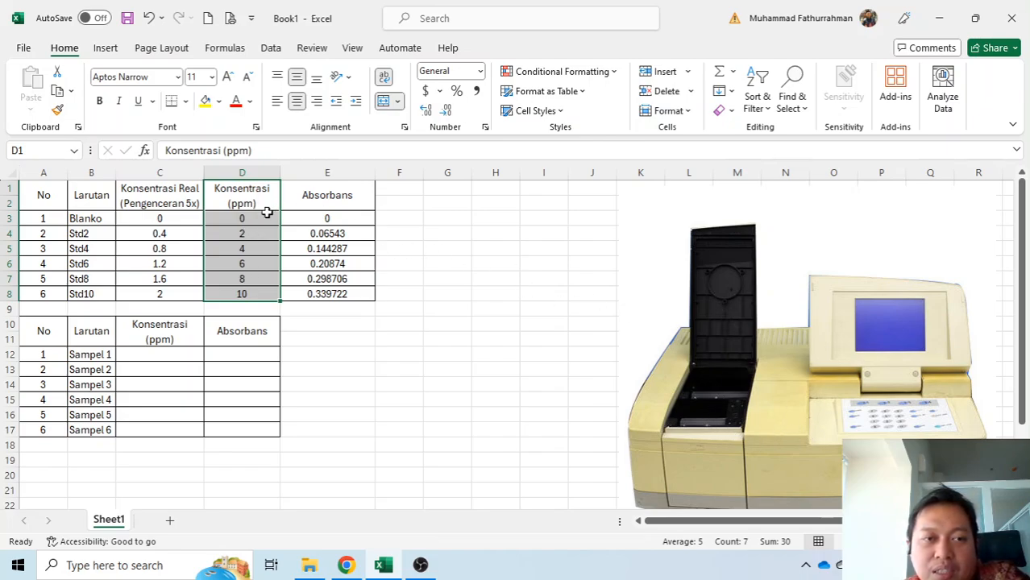
pyautogui.moveTo(344, 194); pyautogui.dragTo(340, 290)
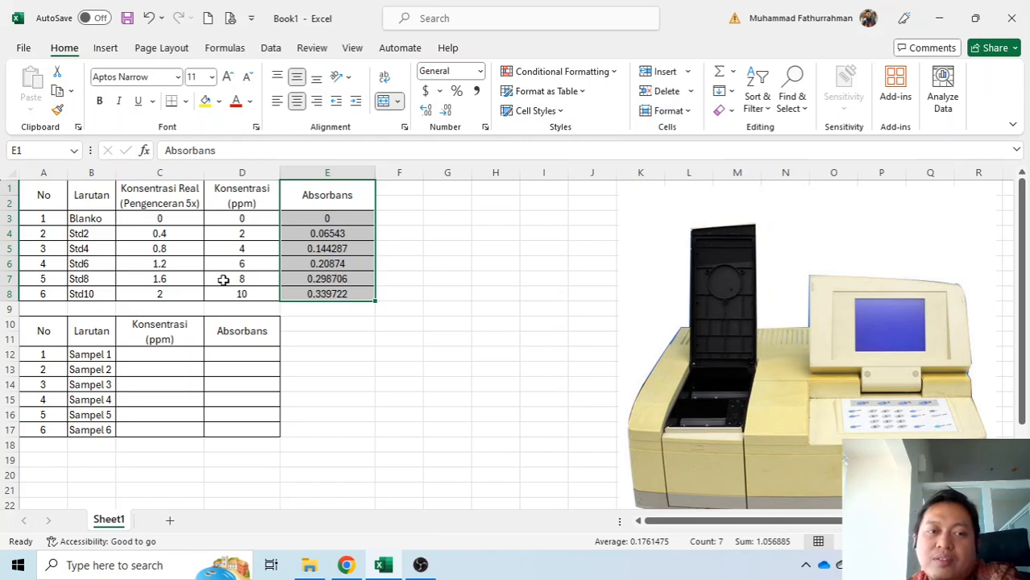
# - Insert a recommended scatter chart with straight lines and markers from the Konsentrasi (ppm) and Absorbans columns, D1:E8
pyautogui.moveTo(252, 203); pyautogui.dragTo(352, 298)
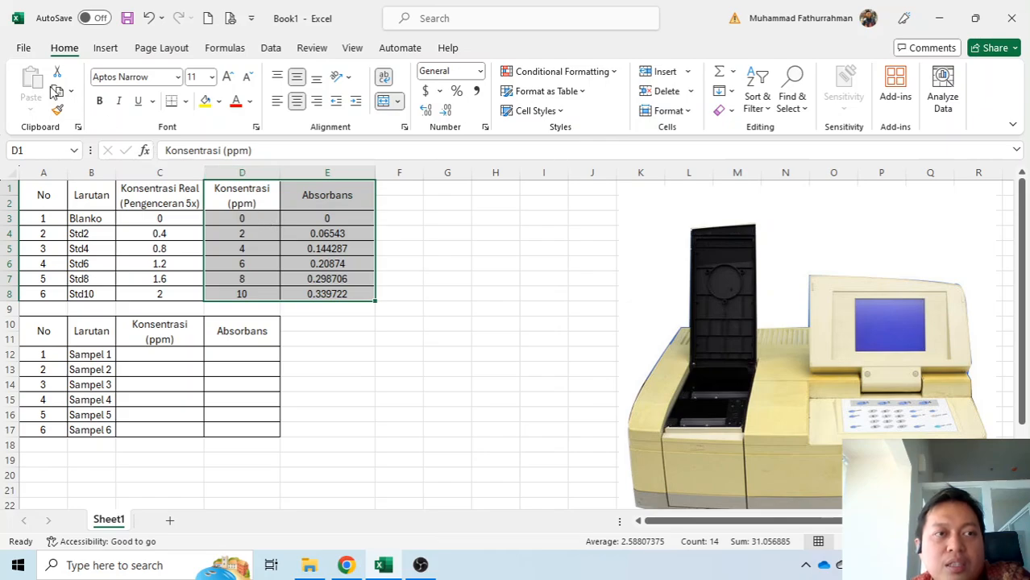
pyautogui.click(97, 50)
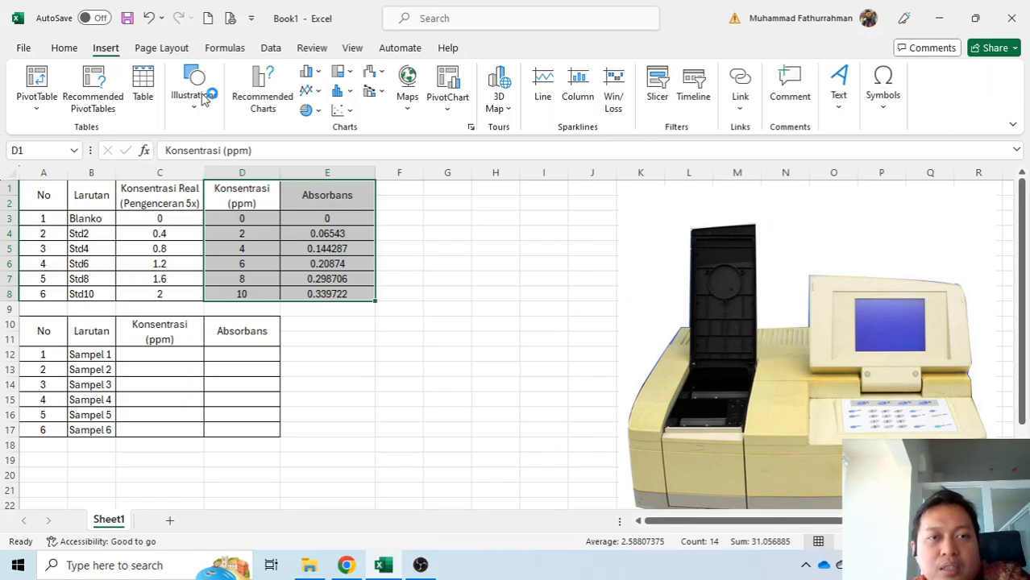
pyautogui.click(342, 110)
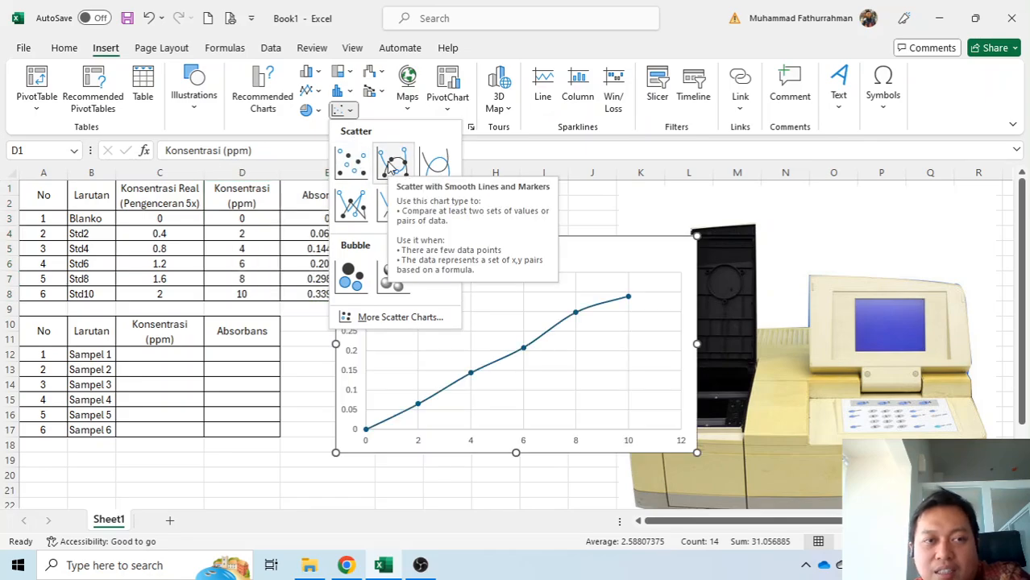
pyautogui.click(265, 96)
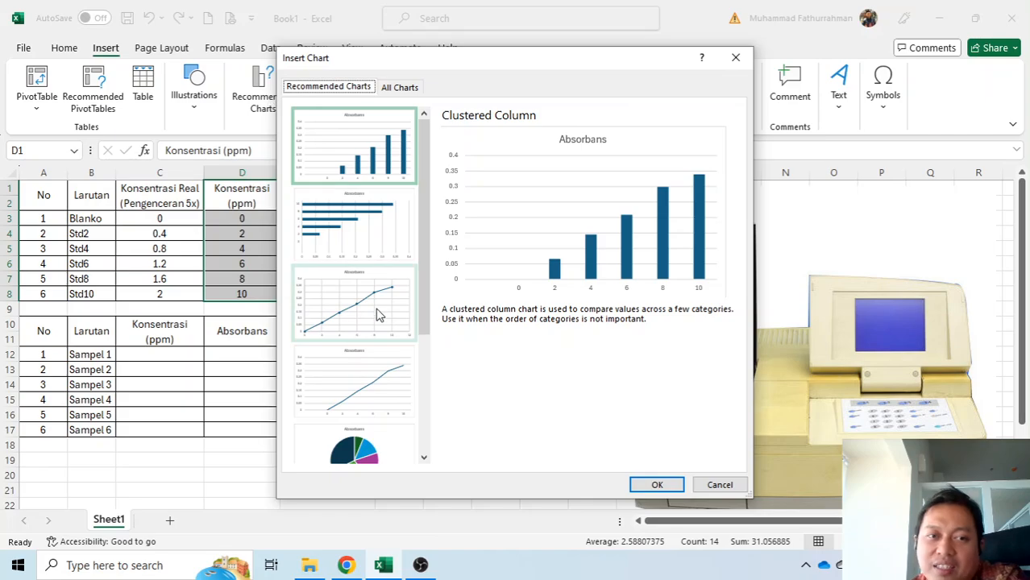
pyautogui.click(378, 314)
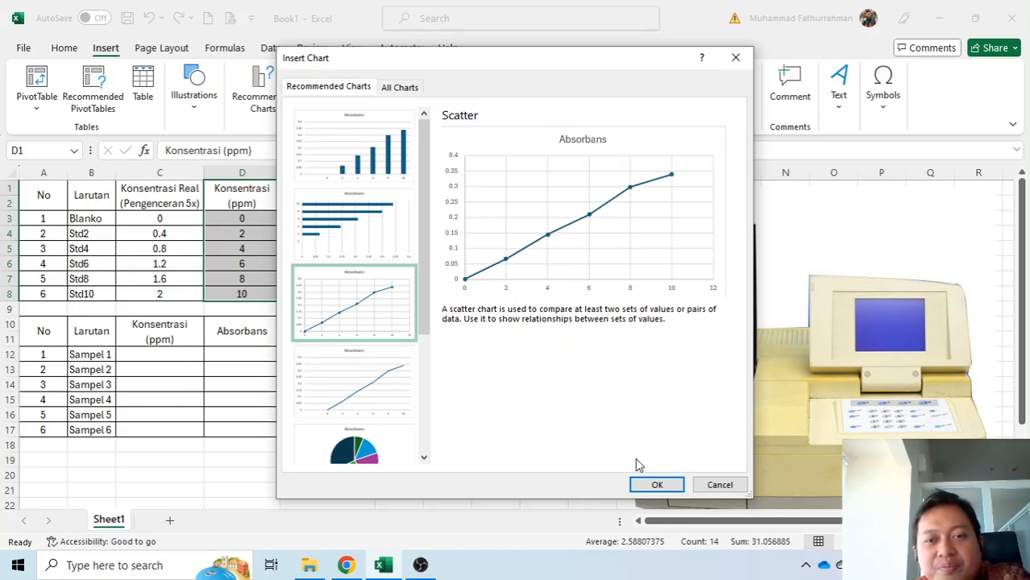
pyautogui.click(657, 483)
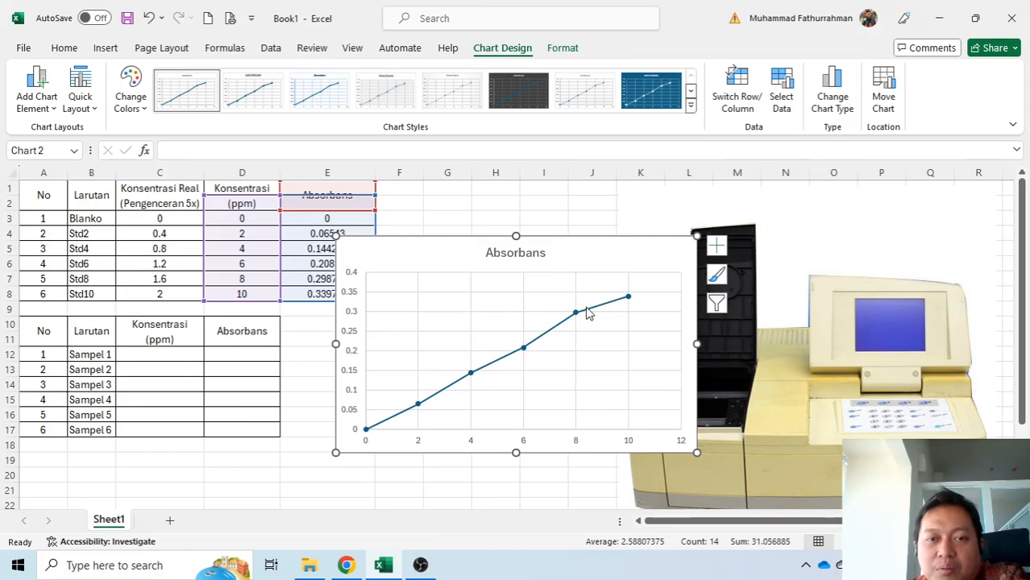
# - Change the chart title to "Kurva Larutan Standar"
pyautogui.click(521, 255)
pyautogui.doubleClick(520, 255)
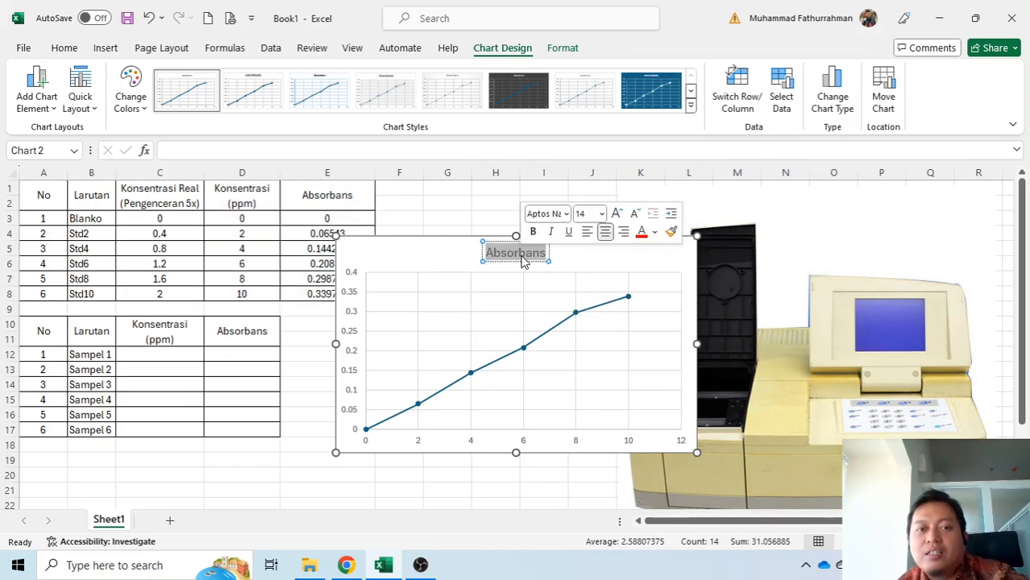
pyautogui.write('Kurva Larutan Standar')
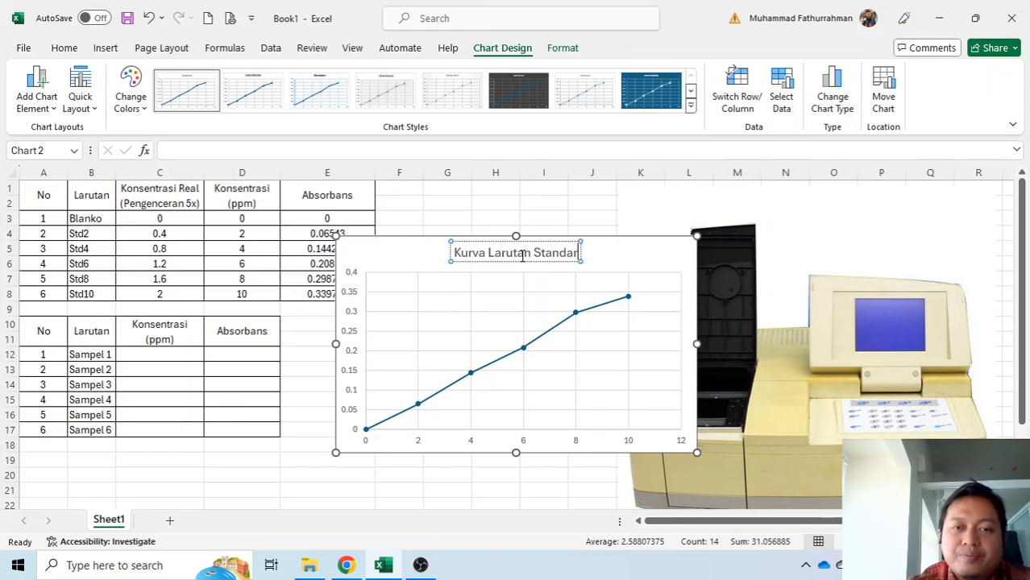
pyautogui.press('Return')
pyautogui.press('BackSpace')
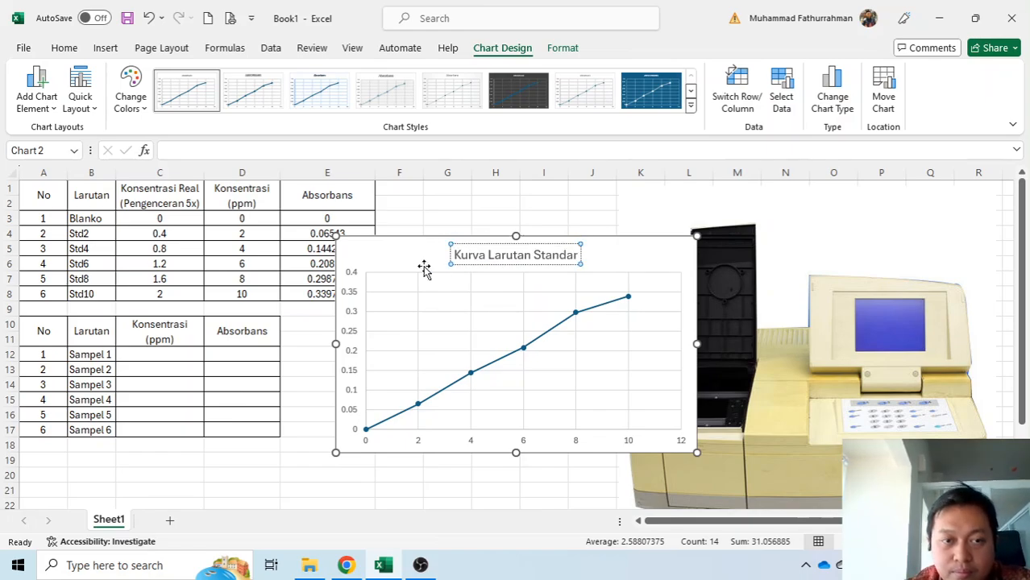
# - Add primary vertical and primary horizontal axis titles to the scatter chart
pyautogui.click(361, 352)
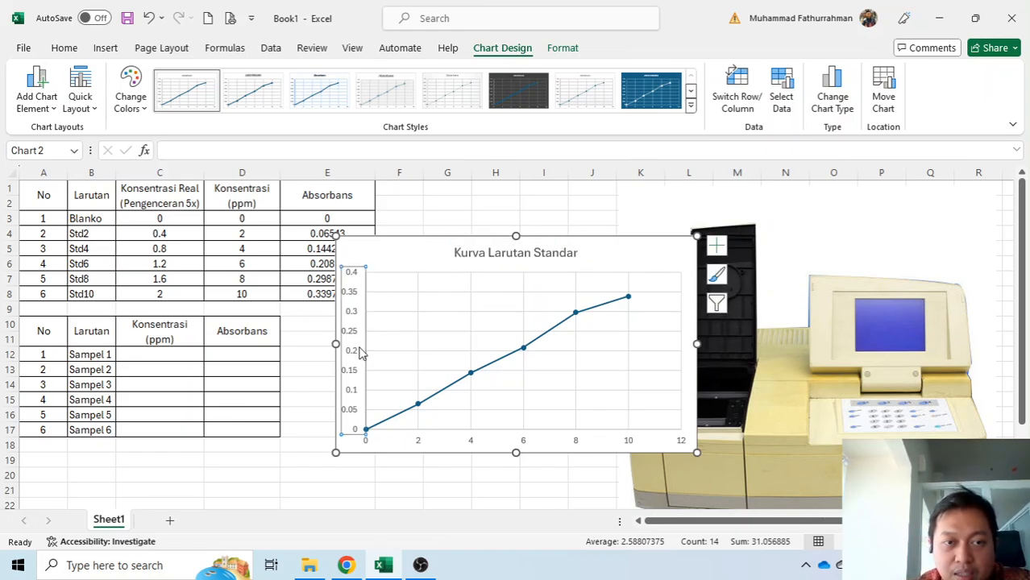
pyautogui.click(42, 87)
pyautogui.moveTo(62, 153)
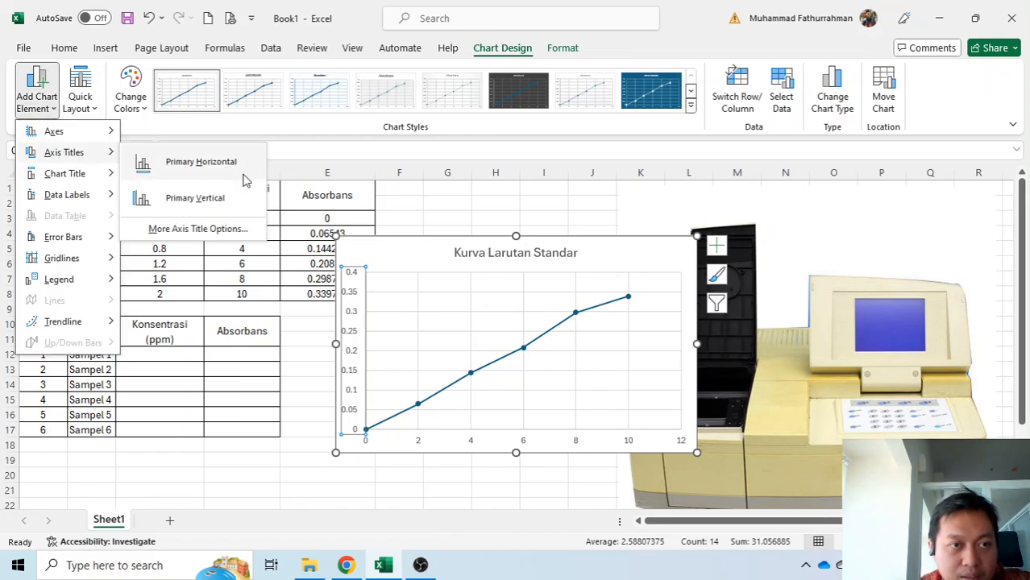
pyautogui.click(211, 199)
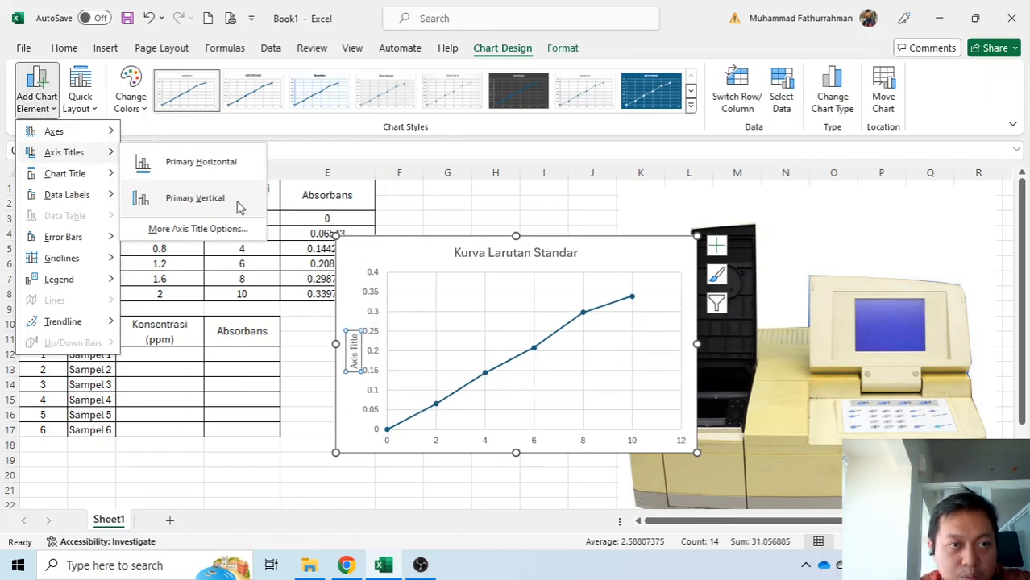
pyautogui.click(36, 91)
pyautogui.moveTo(89, 154)
pyautogui.click(201, 162)
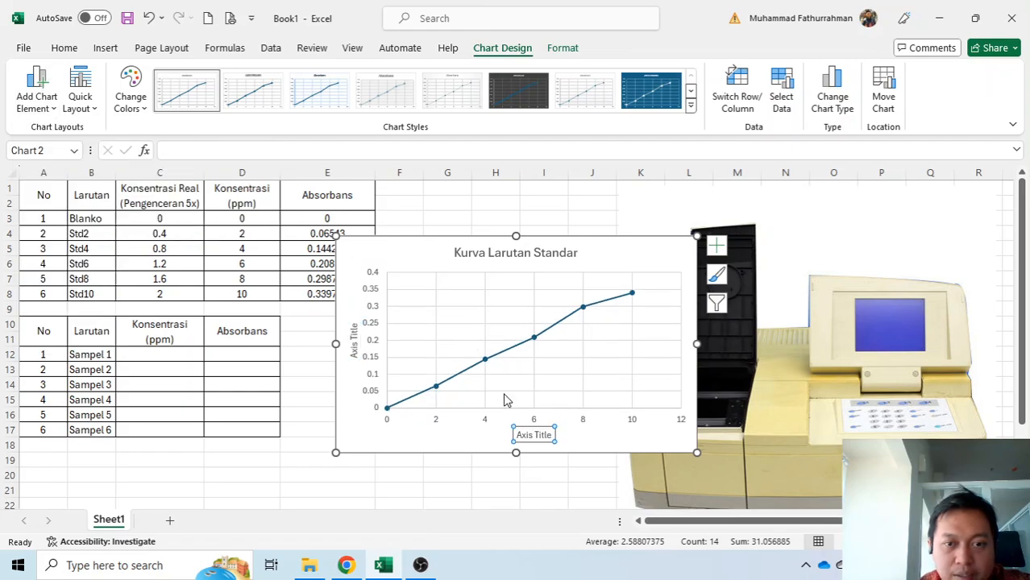
# - Set the chart's horizontal axis title to "Konsentrasi (ppm)"
pyautogui.tripleClick(533, 436)
pyautogui.write('Konsentrasi')
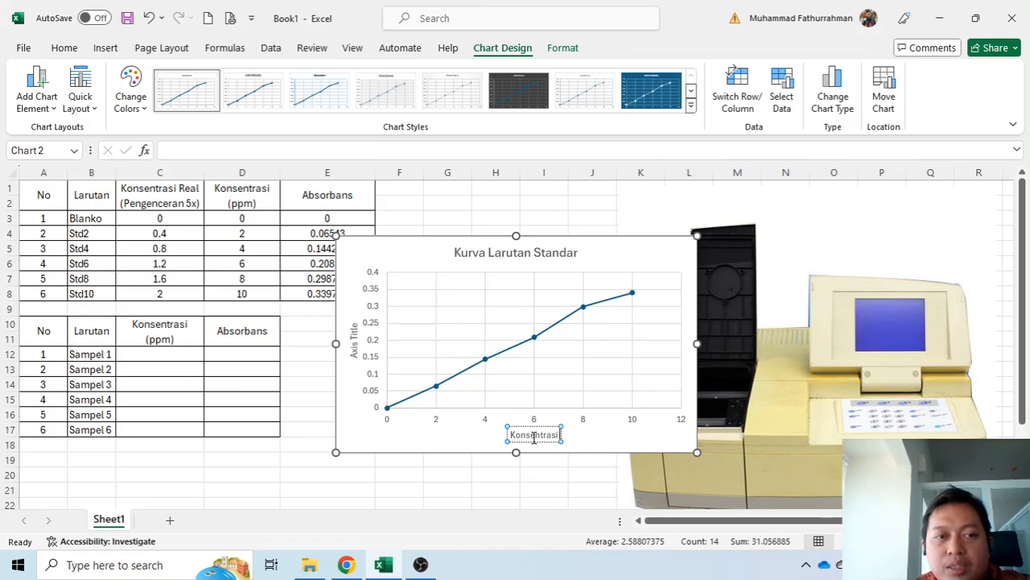
pyautogui.write(' (')
pyautogui.write('pm)')
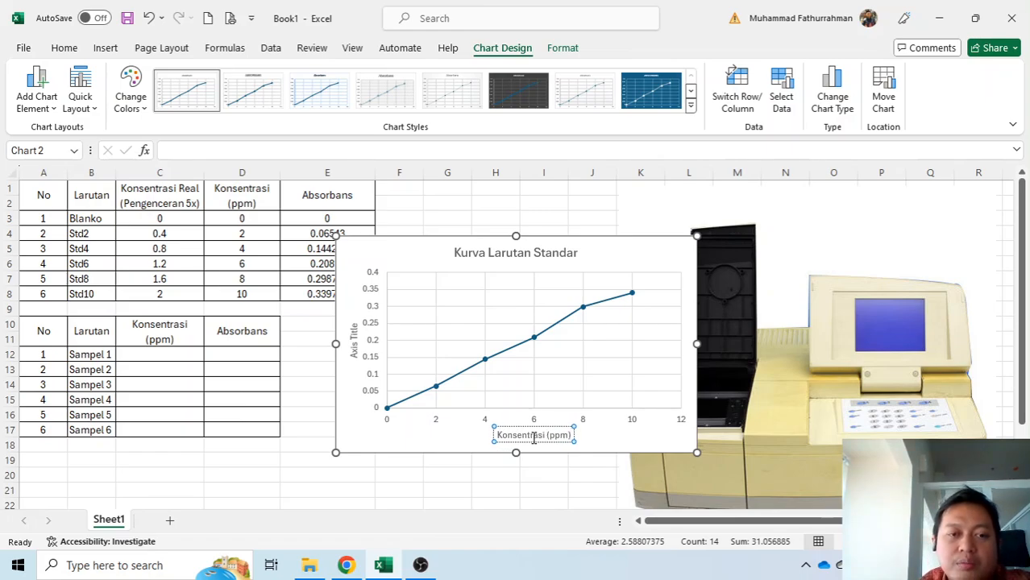
# - Edit the chart's vertical axis title to read "Absorbans"
pyautogui.click(355, 338)
pyautogui.rightClick(356, 342)
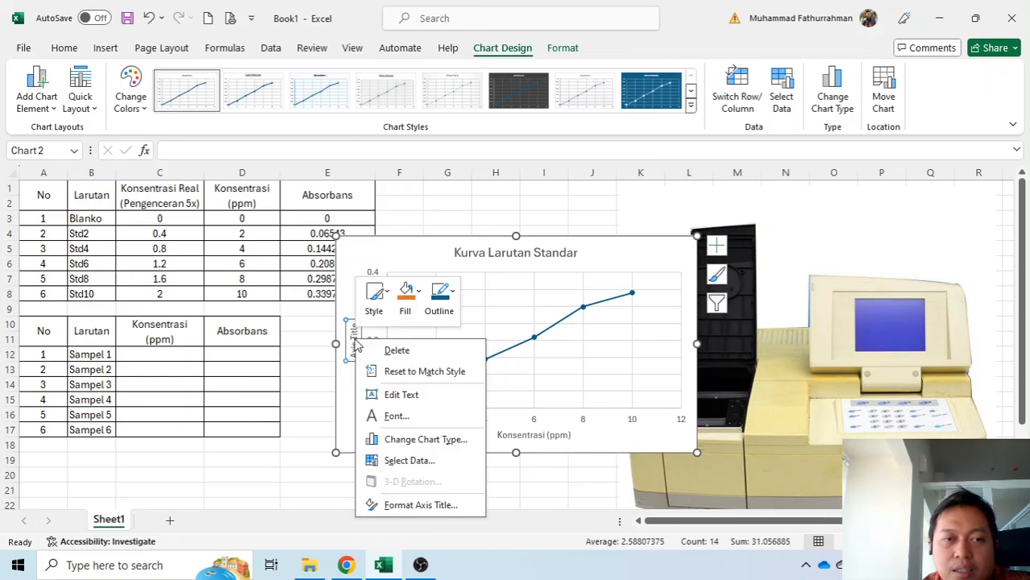
pyautogui.click(400, 396)
pyautogui.tripleClick(352, 335)
pyautogui.write('Absorbans')
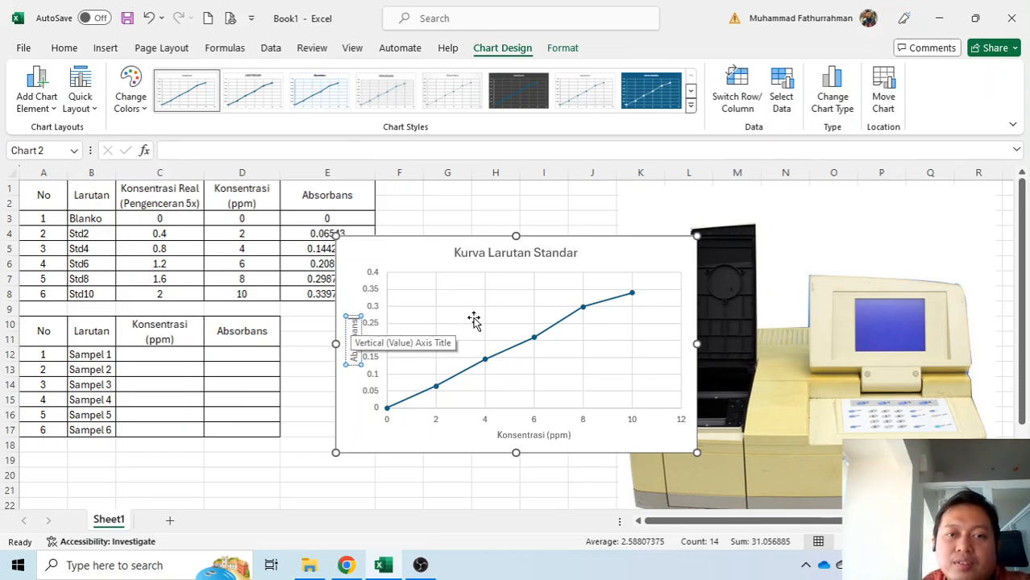
# - Add a linear trendline to the Absorbans data series in the chart
pyautogui.click(567, 326)
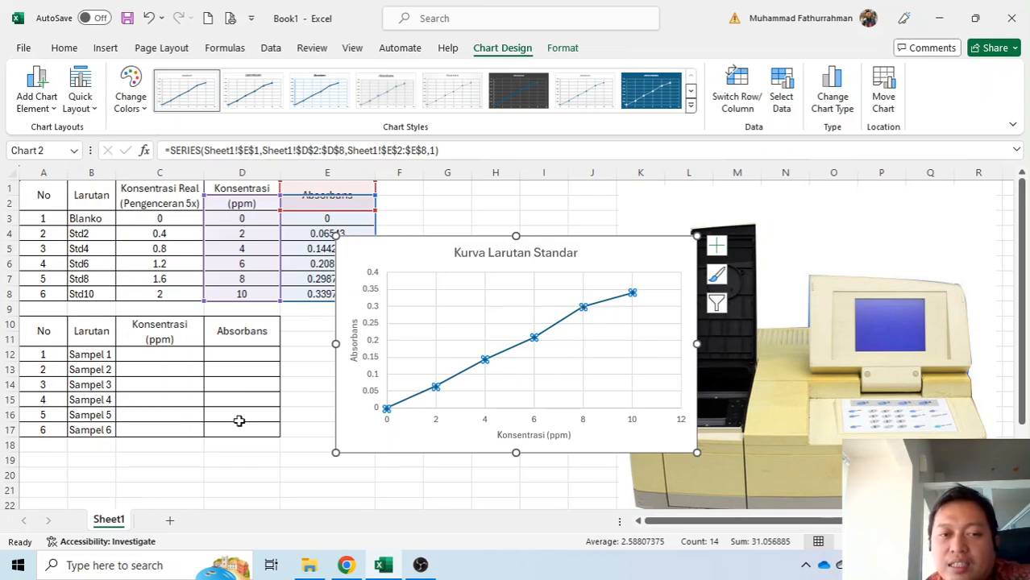
pyautogui.rightClick(550, 332)
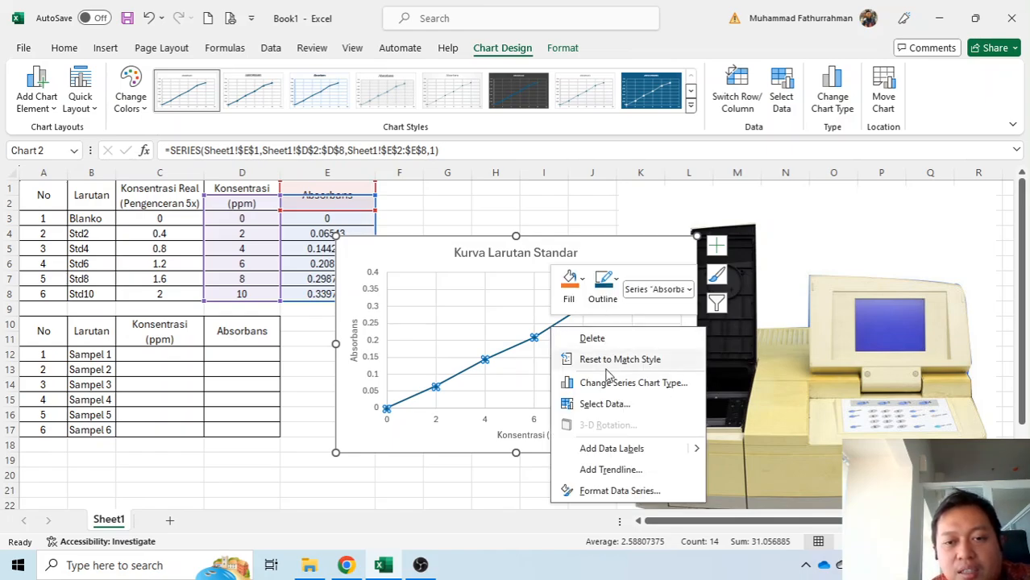
pyautogui.click(636, 471)
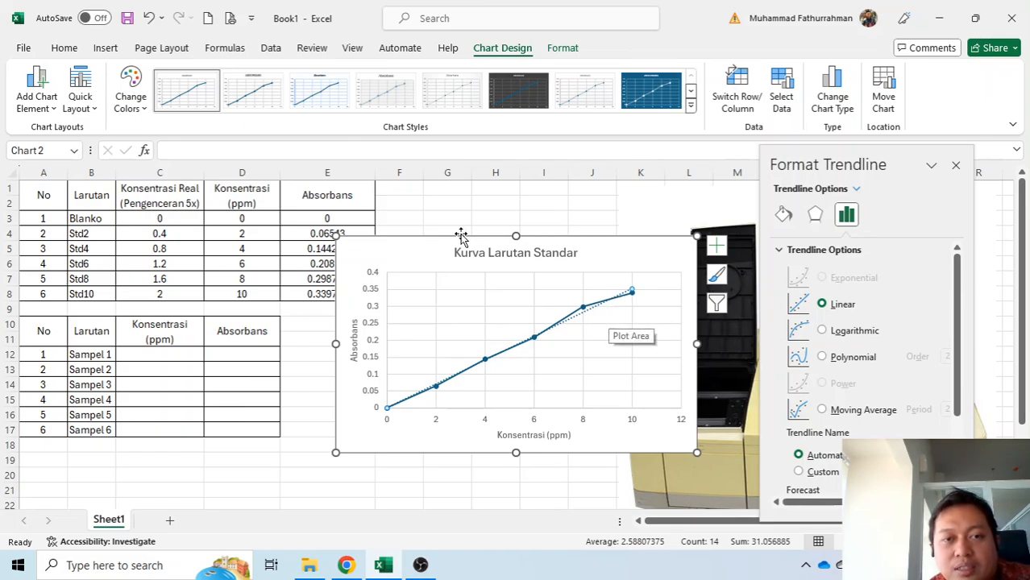
# - Enter the formula note "A = e b c" in cell G2 and the heading "Hukum Lambert-Beer" in G1
pyautogui.click(447, 199)
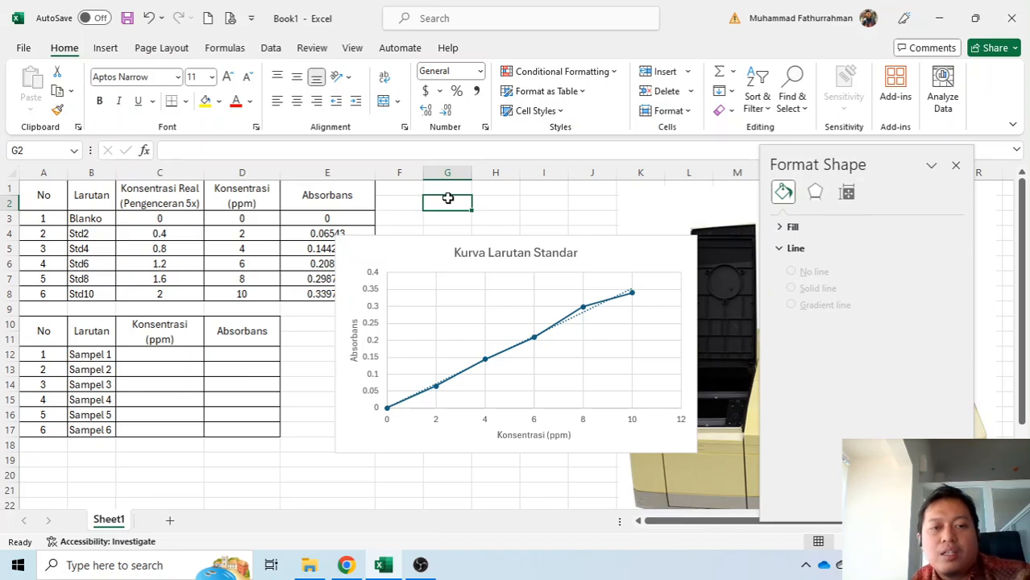
pyautogui.write('A = e b c')
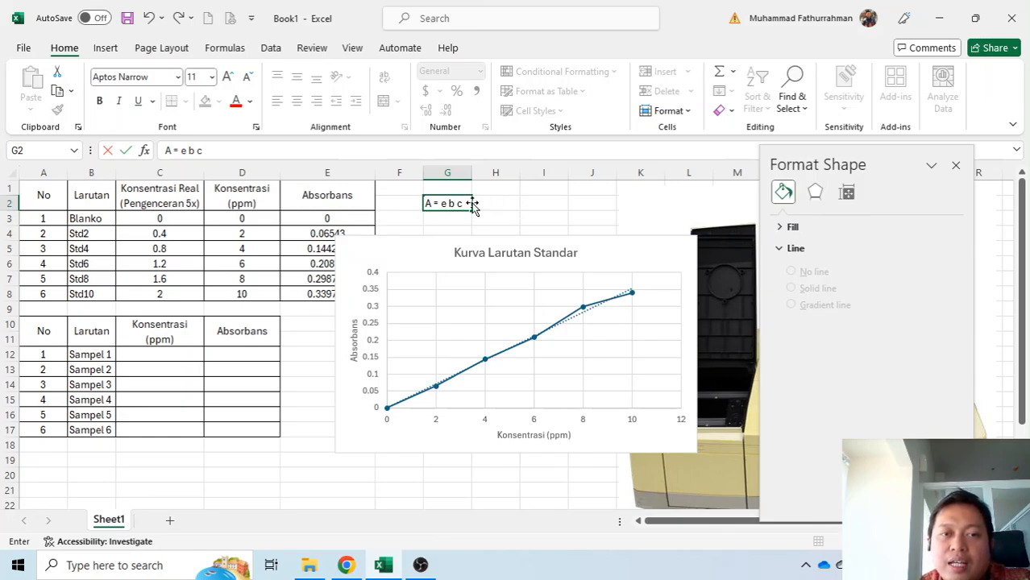
pyautogui.click(453, 186)
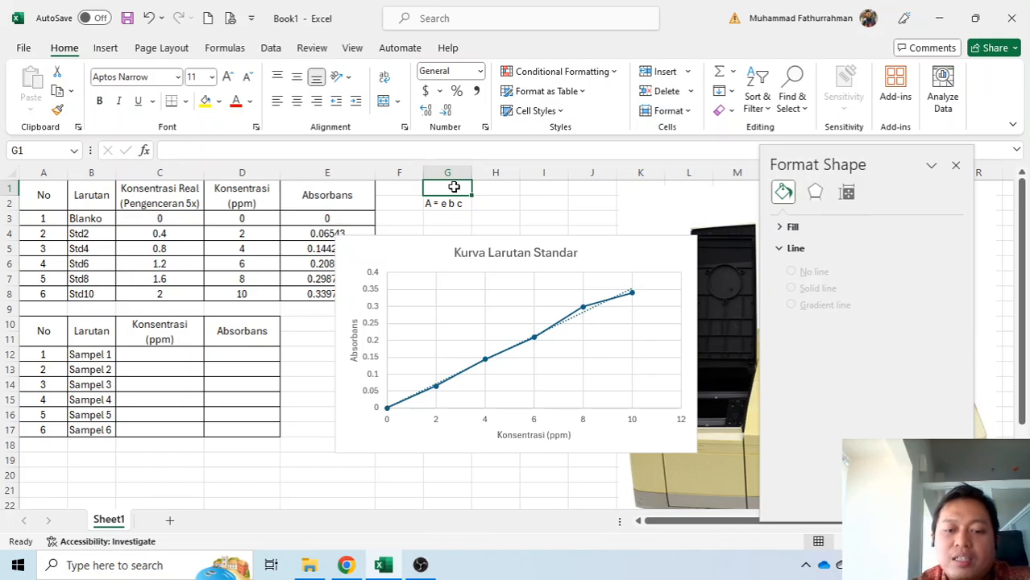
pyautogui.write('Hukum La')
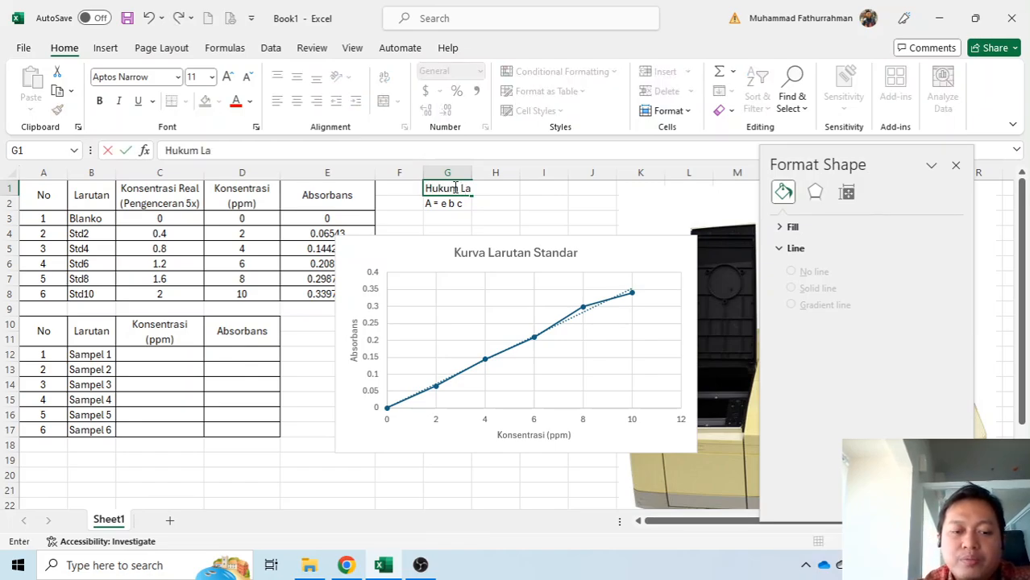
pyautogui.write('mbert-Beer')
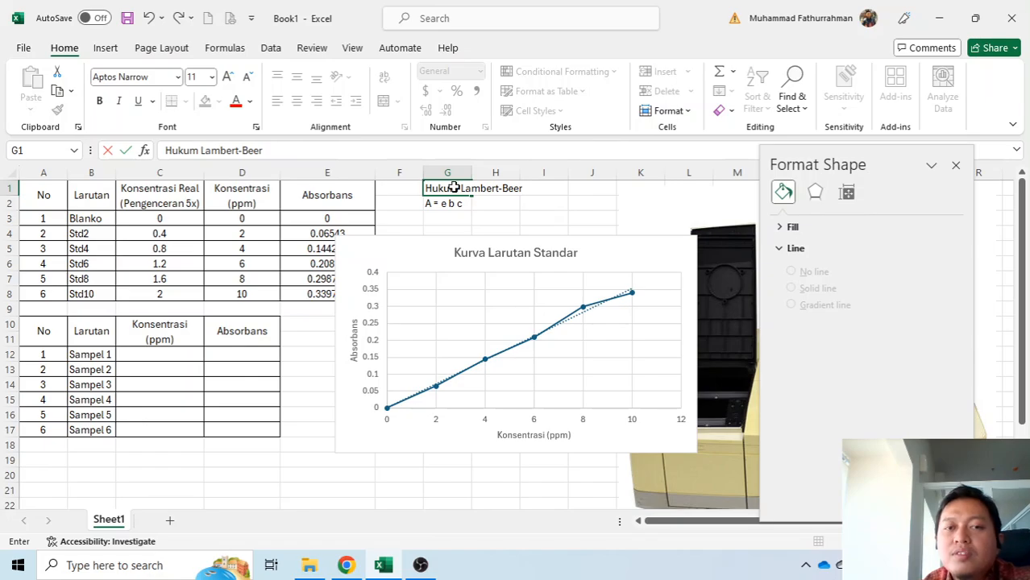
# - Display the linear trendline's equation and R-squared value on the chart and place their label beside the chart title
pyautogui.press('Return')
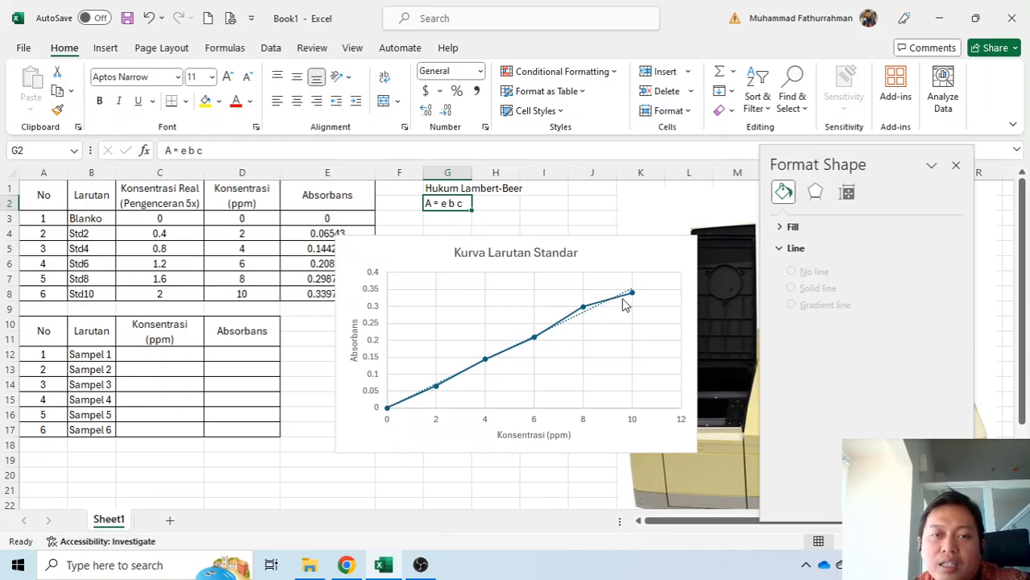
pyautogui.click(955, 165)
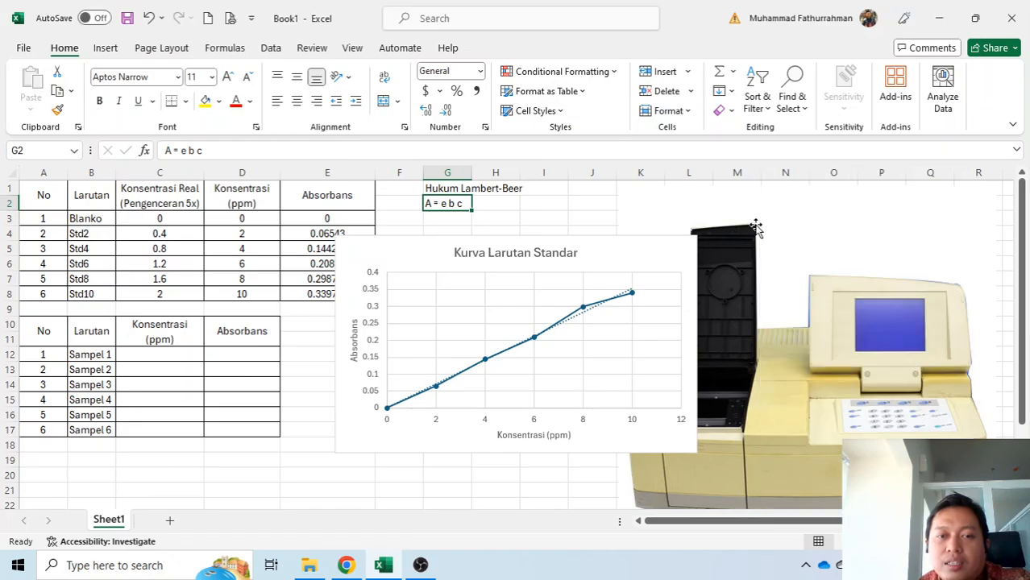
pyautogui.click(604, 309)
pyautogui.rightClick(603, 306)
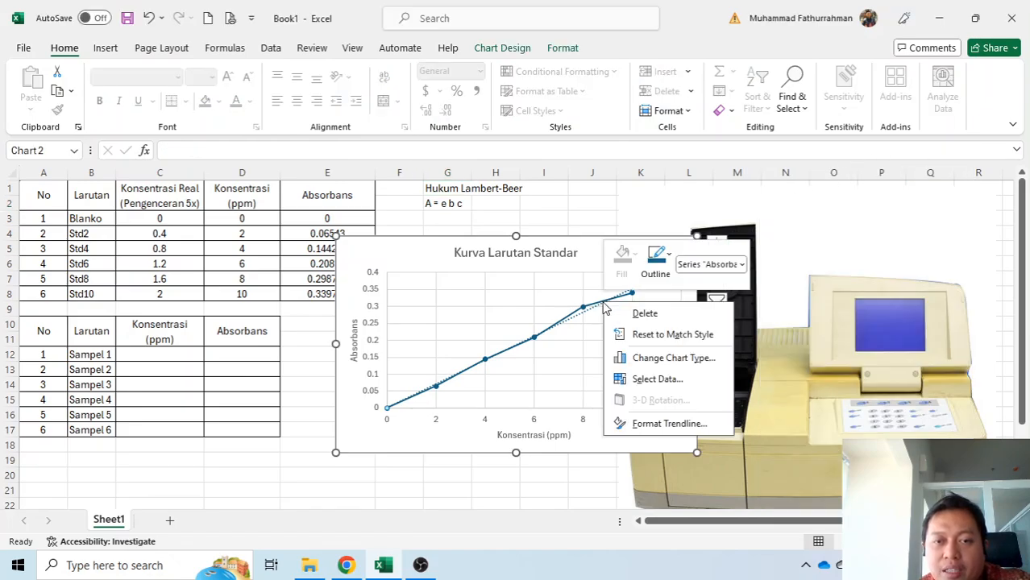
pyautogui.click(658, 424)
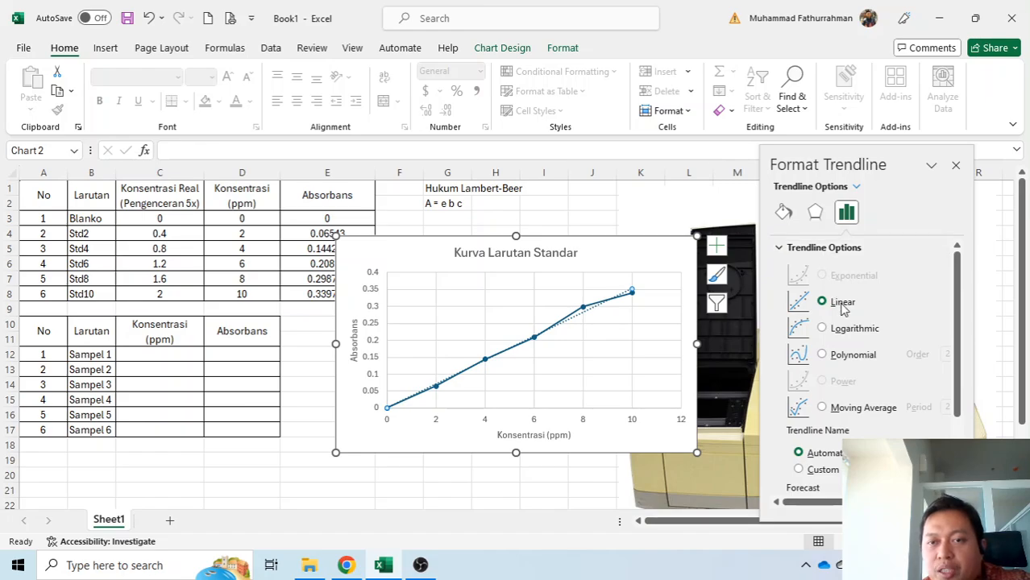
pyautogui.scroll(-3, 854, 382)
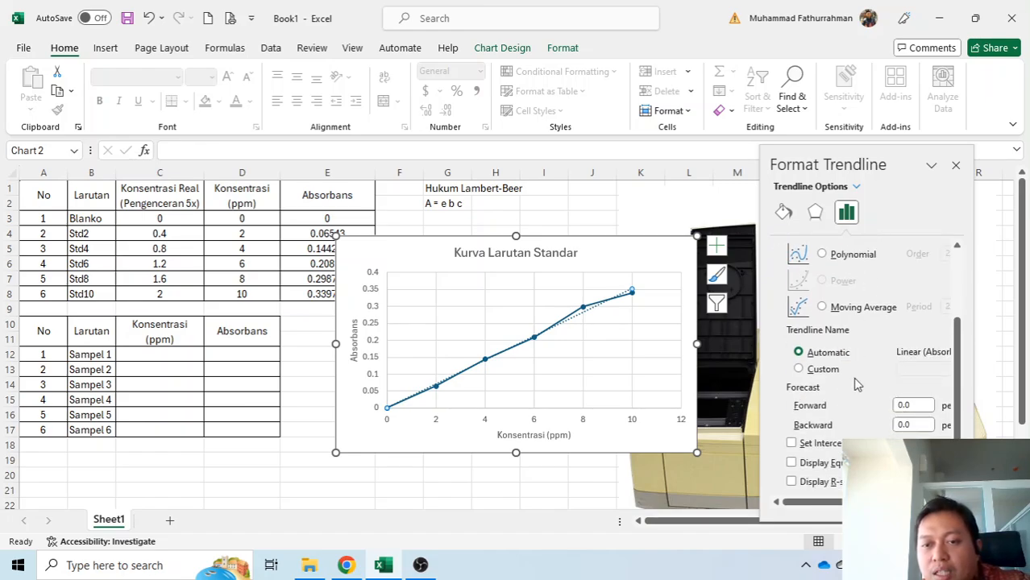
pyautogui.click(791, 481)
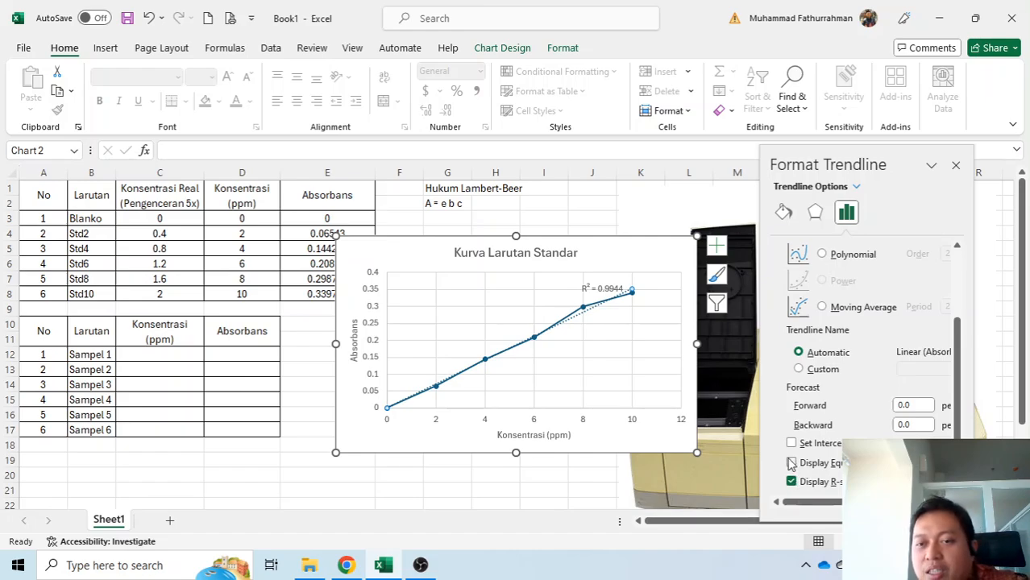
pyautogui.click(792, 464)
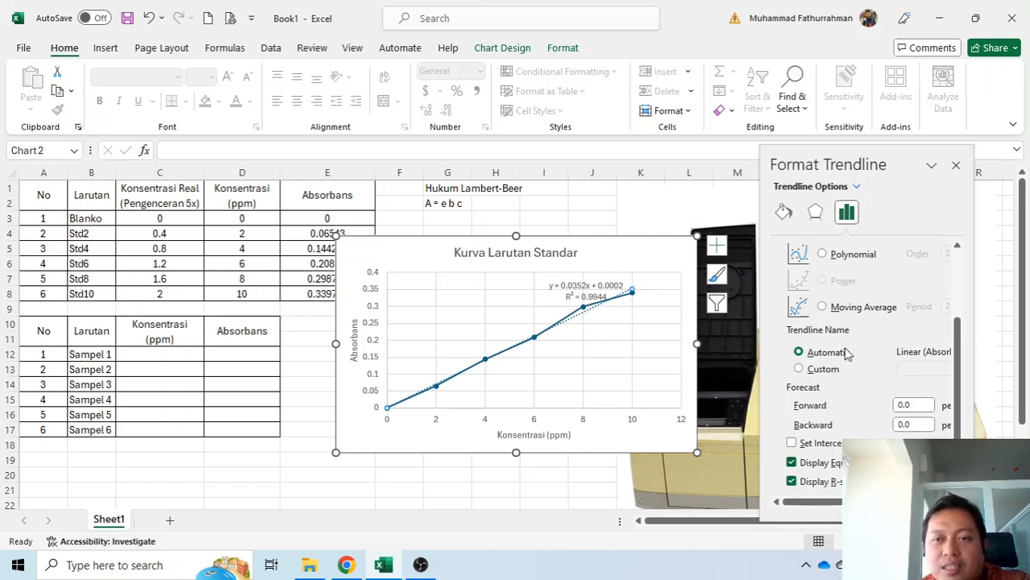
pyautogui.click(956, 165)
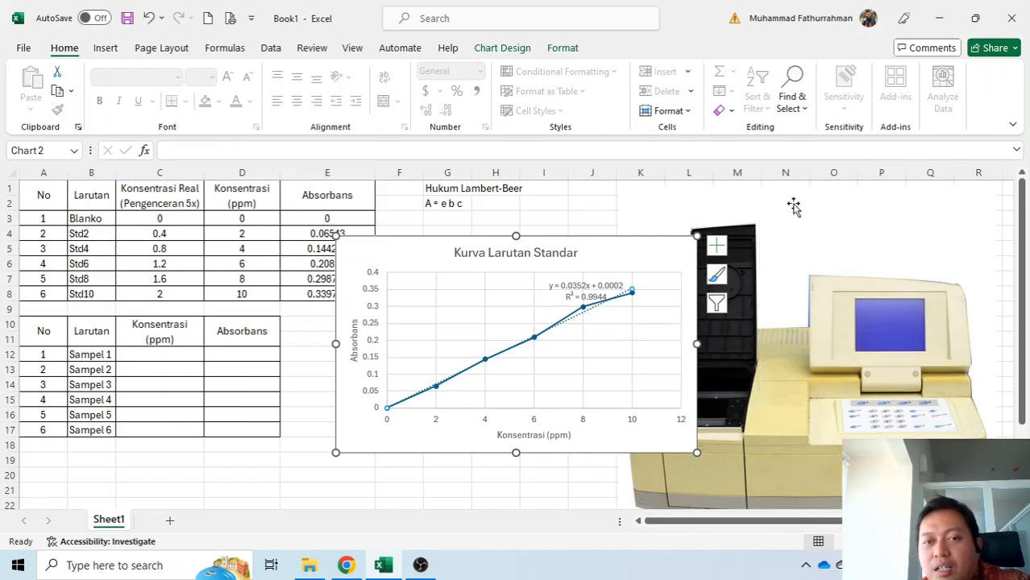
pyautogui.click(591, 286)
pyautogui.moveTo(601, 277); pyautogui.dragTo(648, 243)
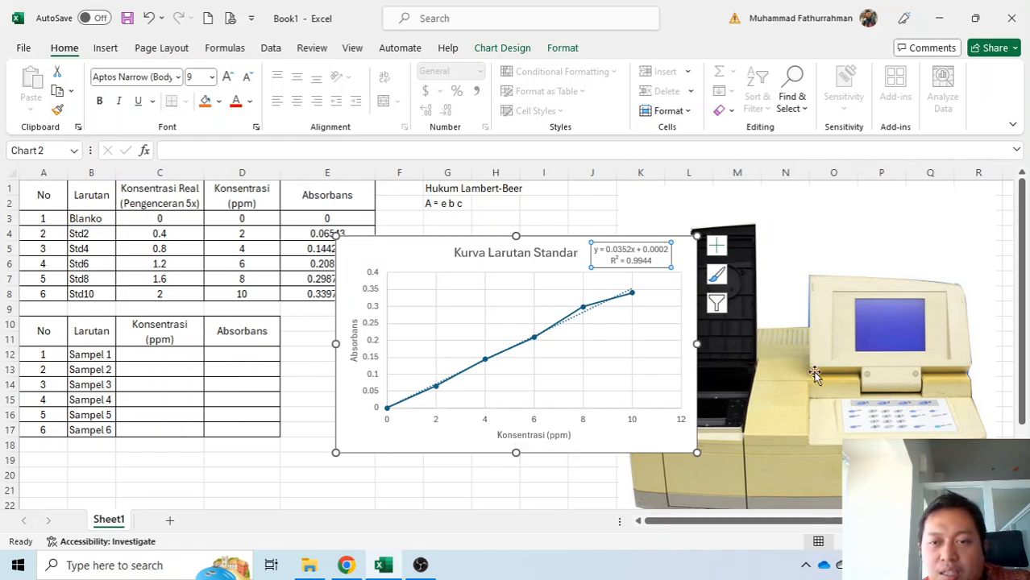
# - Enter the absorbance 0.08543 for Sampel 1 in cell D12
pyautogui.click(245, 351)
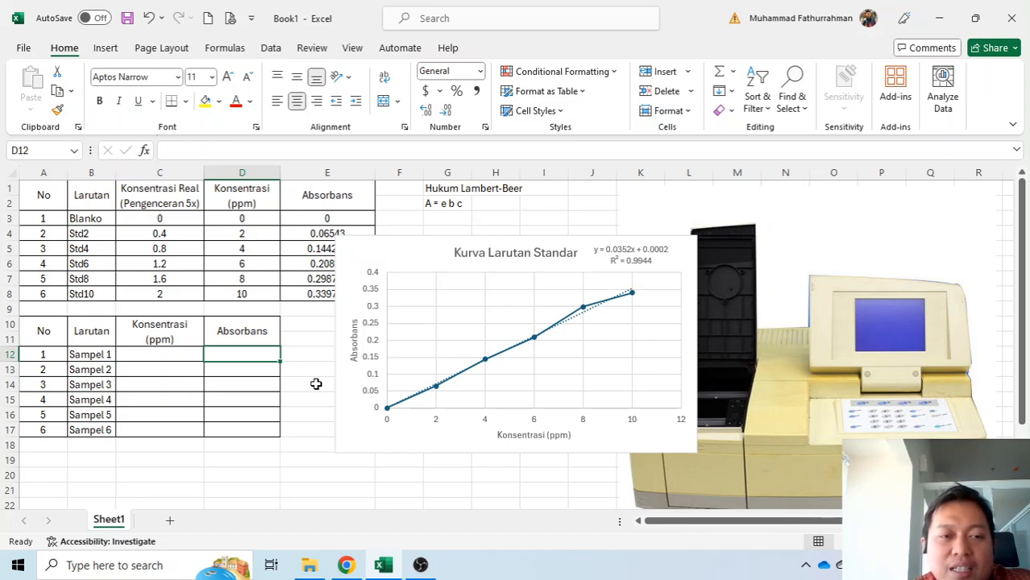
pyautogui.write('0')
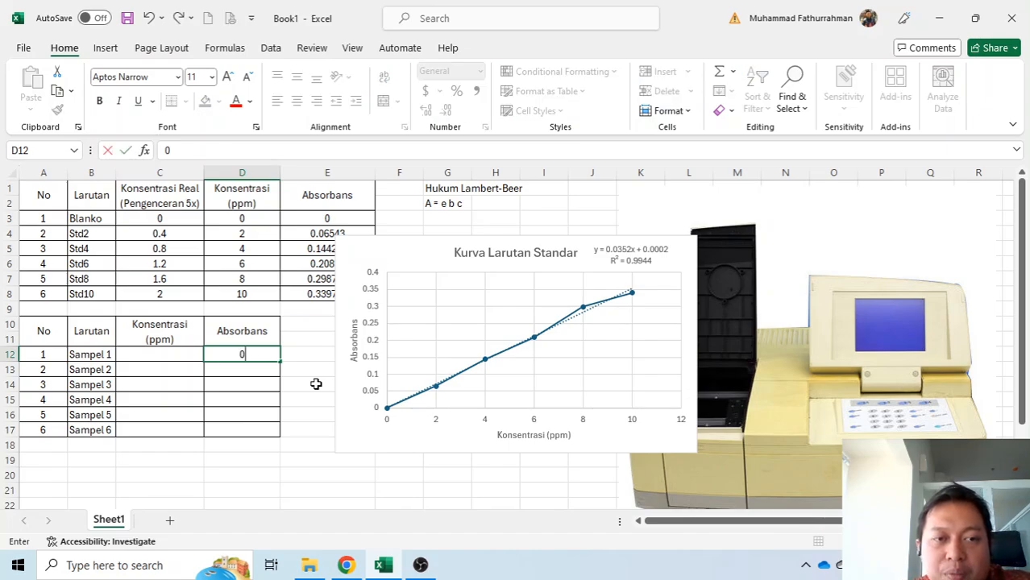
pyautogui.write('.')
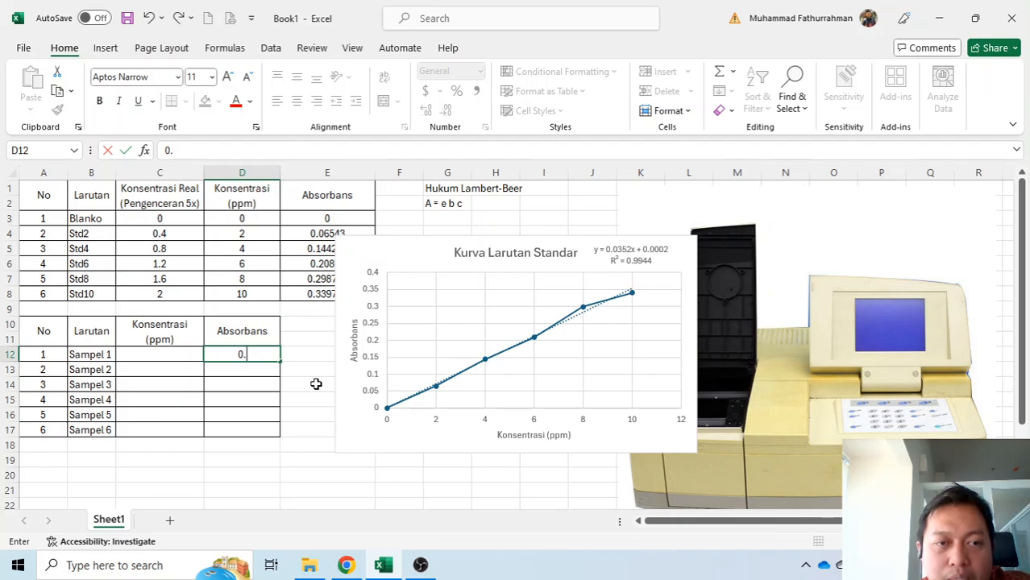
pyautogui.write('08')
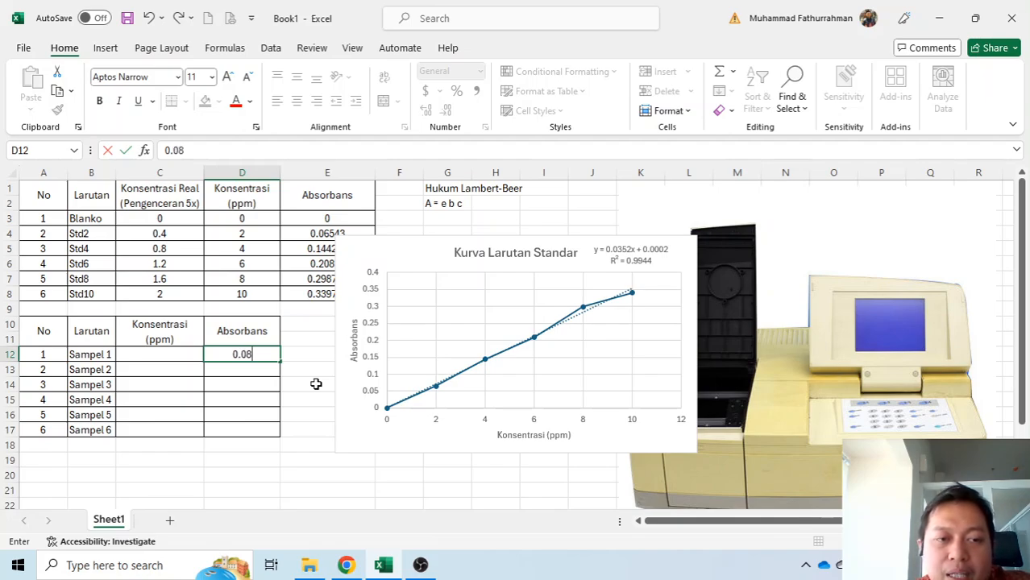
pyautogui.write('543')
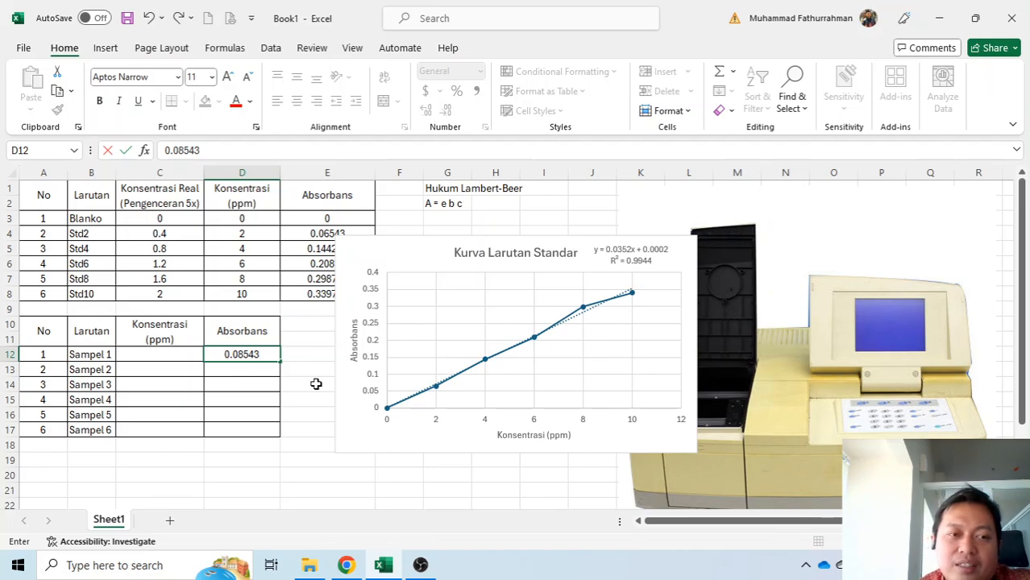
pyautogui.press('Return')
# - Calculate the concentration of Sampel 1 in cell C12 with the formula =(D12-0.0002)/0.0352
pyautogui.click(182, 352)
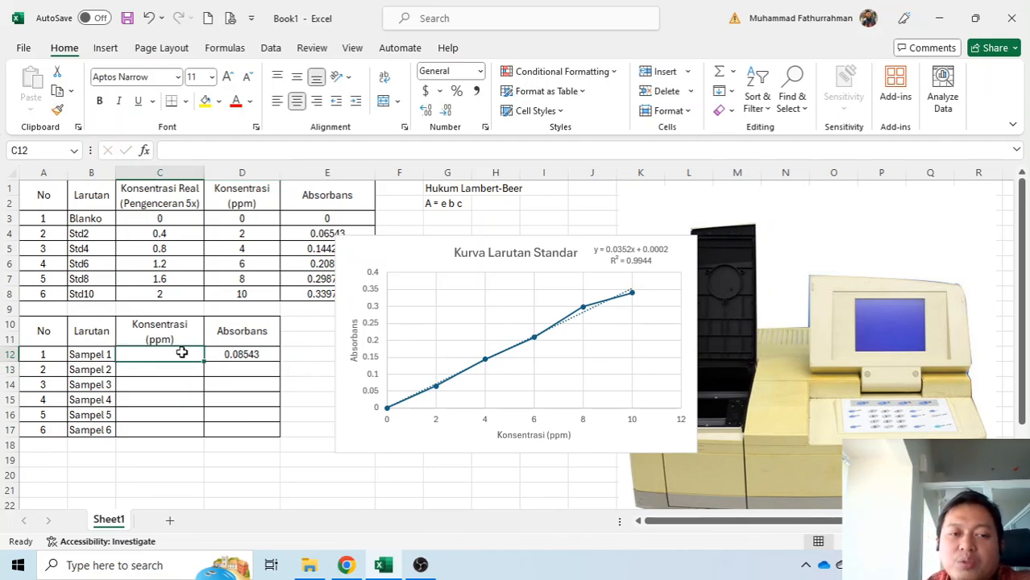
pyautogui.write('=')
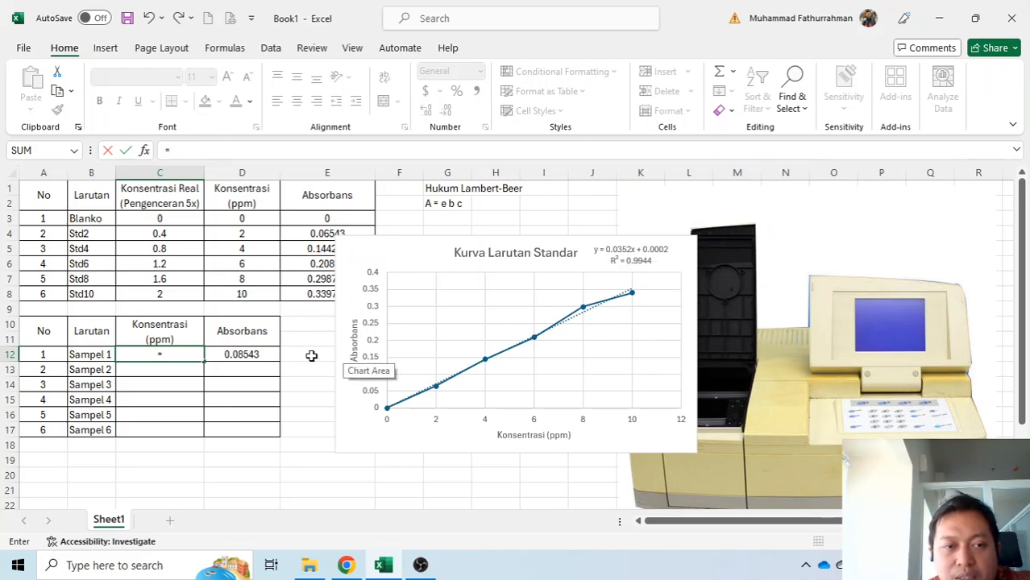
pyautogui.click(242, 353)
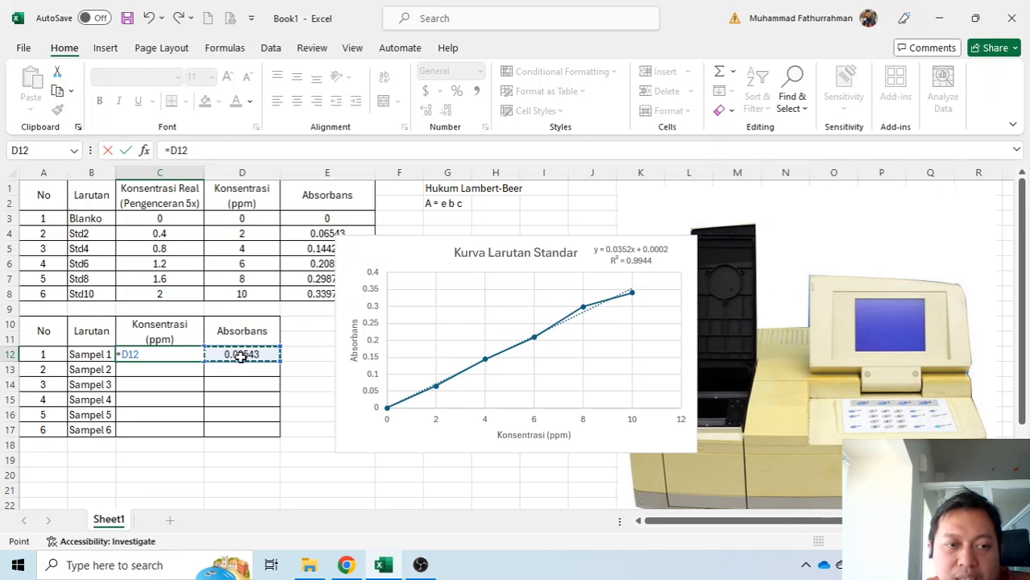
pyautogui.write('-0.0002')
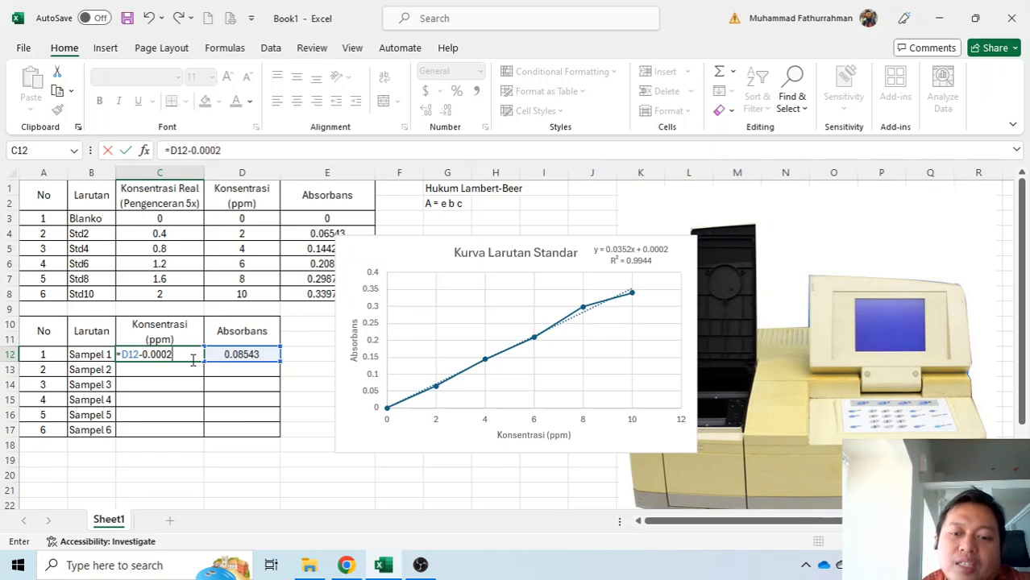
pyautogui.write(')')
pyautogui.click(125, 352)
pyautogui.write('(')
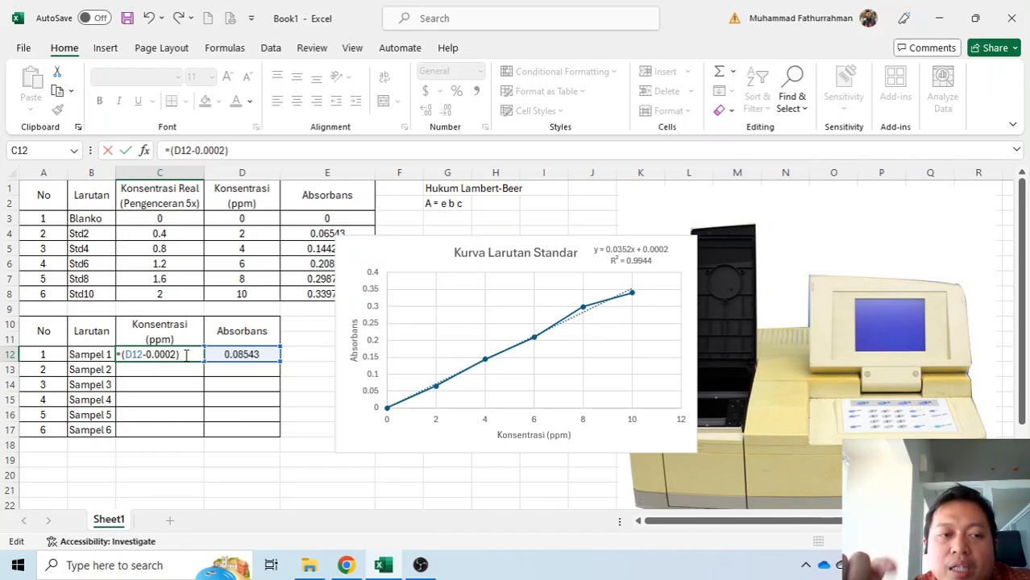
pyautogui.write('/')
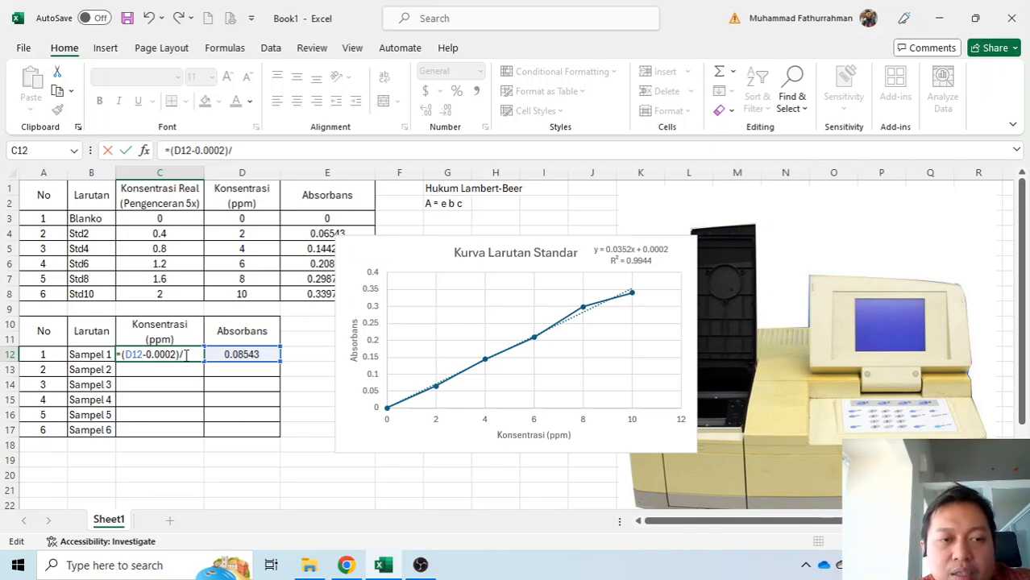
pyautogui.write('0.')
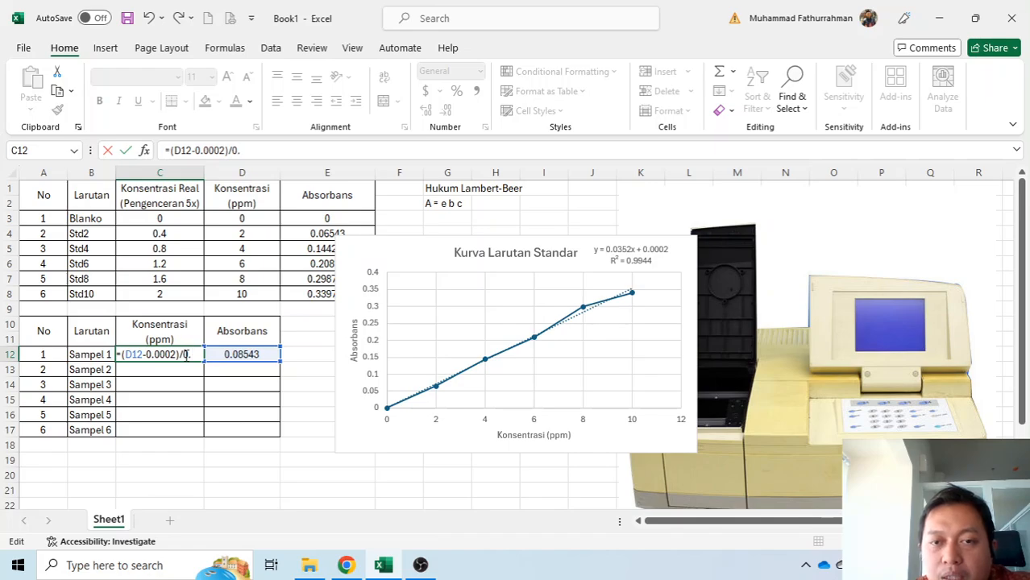
pyautogui.write('0355')
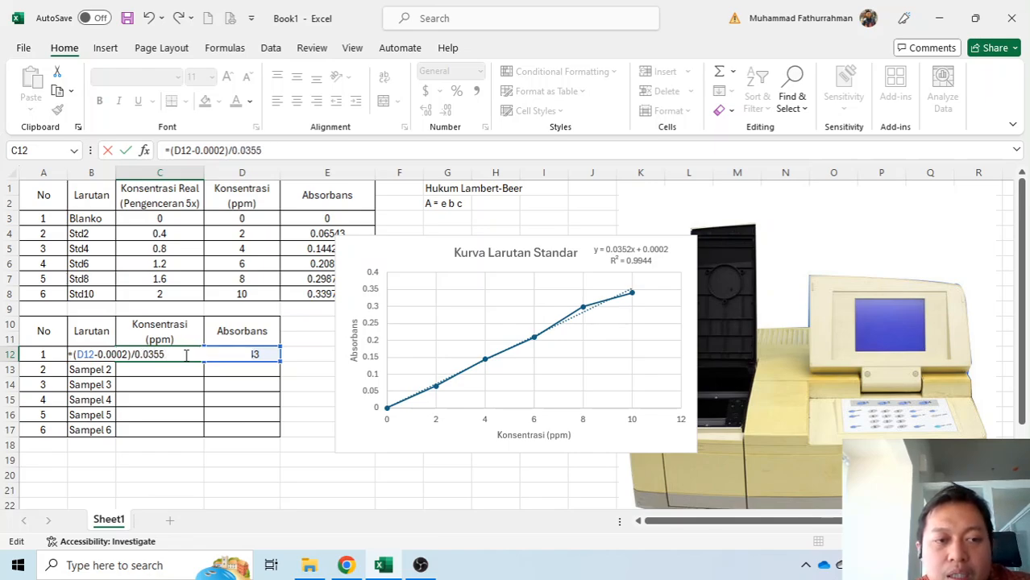
pyautogui.press('BackSpace')
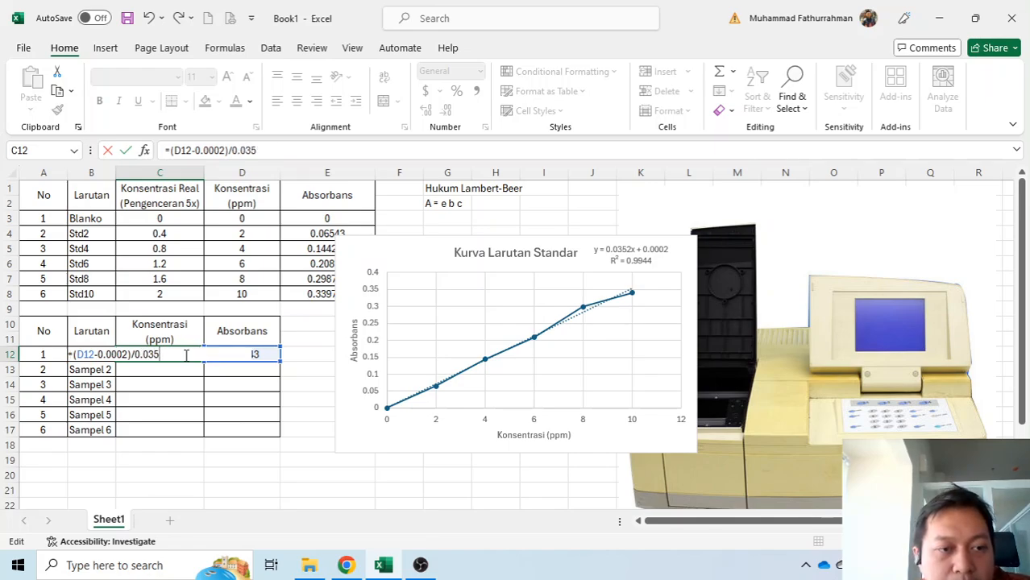
pyautogui.write('2')
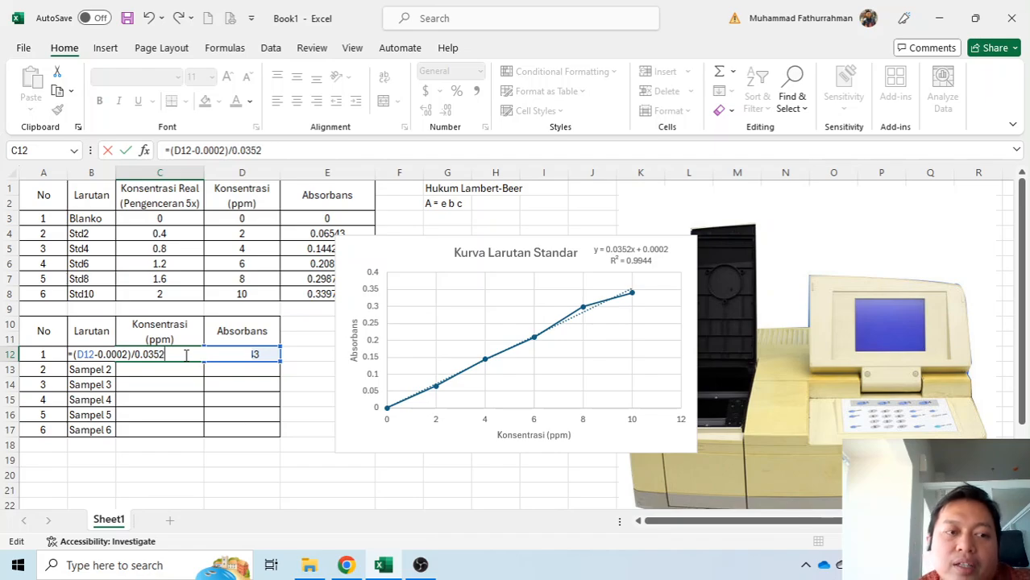
pyautogui.press('Return')
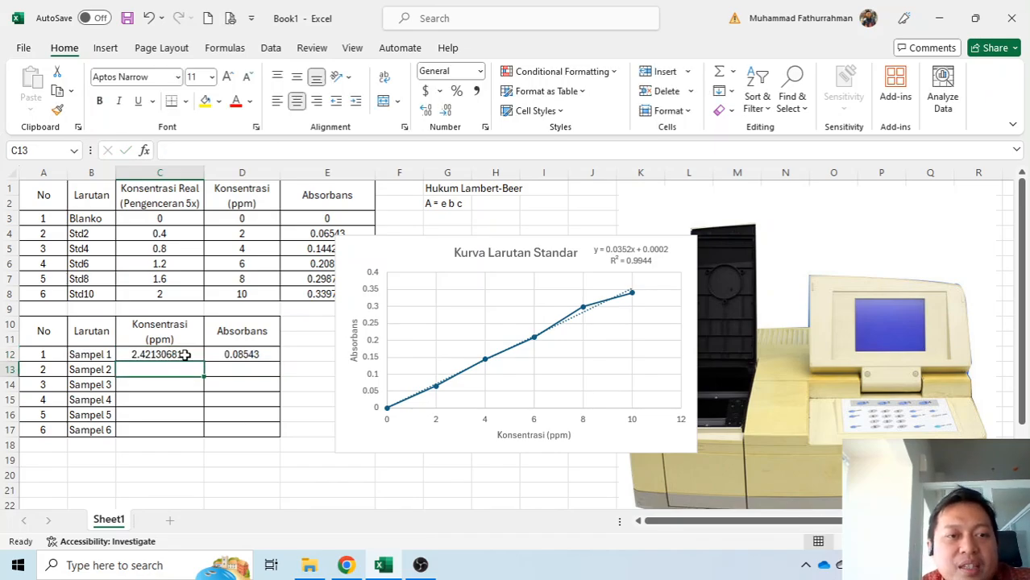
# - Move the calibration chart off the Absorbans column of the standards table
pyautogui.click(184, 354)
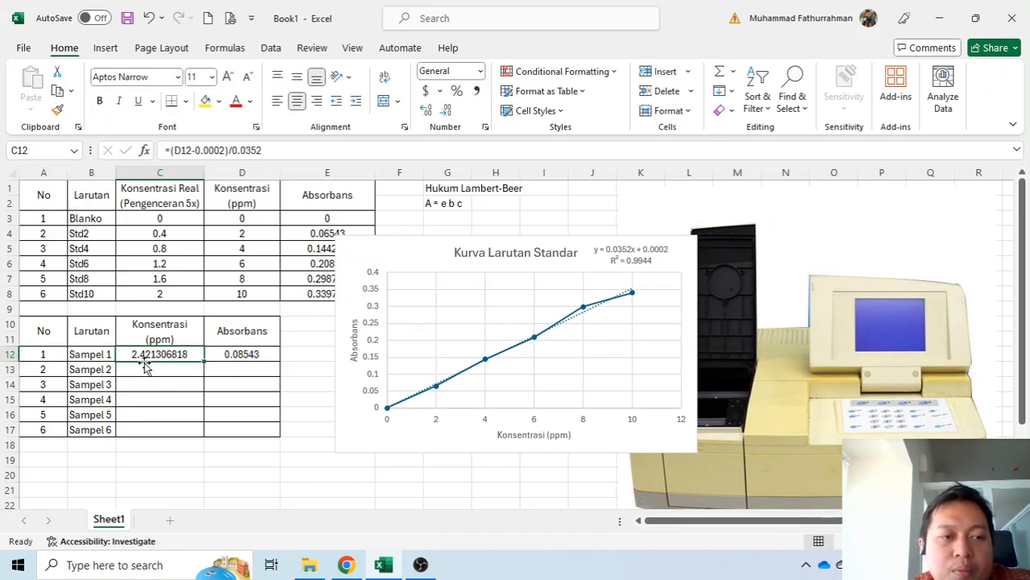
pyautogui.moveTo(588, 258); pyautogui.dragTo(646, 241)
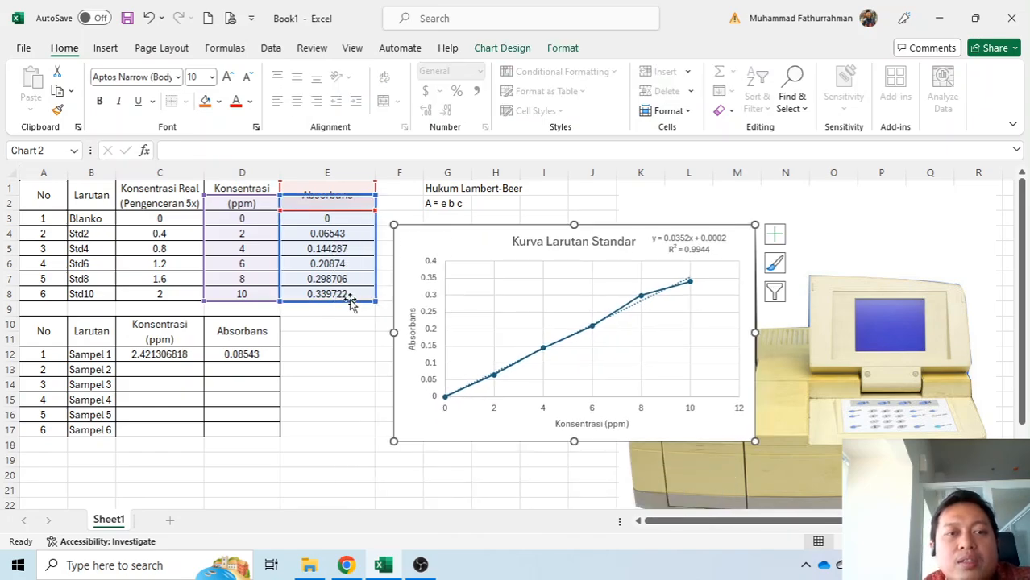
pyautogui.click(334, 330)
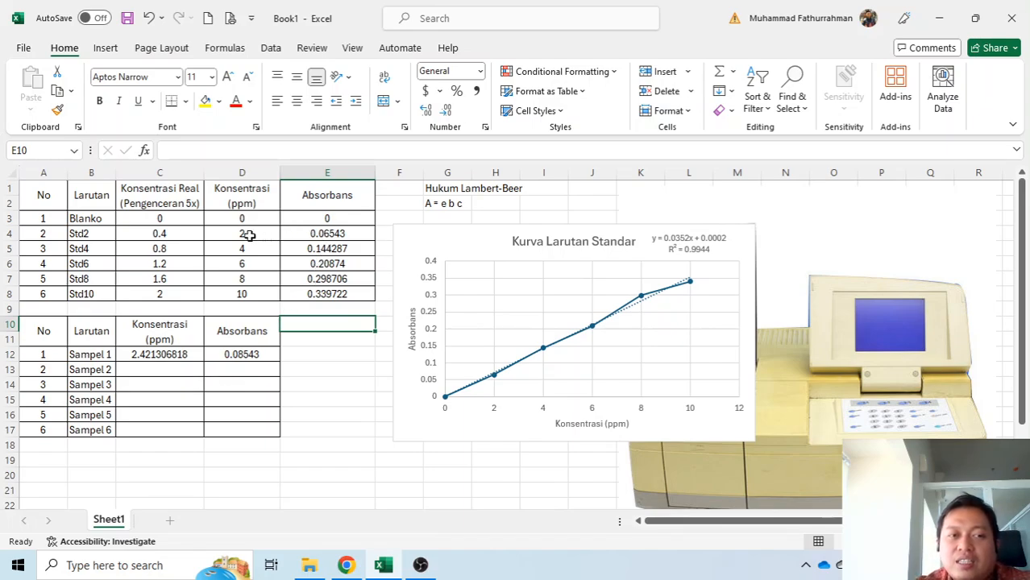
# - Reduce the Sampel 1 concentration in C12 to two decimal places
pyautogui.click(169, 357)
pyautogui.click(447, 112)
pyautogui.click(447, 111)
pyautogui.click(447, 111)
pyautogui.click(447, 111)
pyautogui.click(447, 111)
pyautogui.click(447, 111)
pyautogui.click(447, 111)
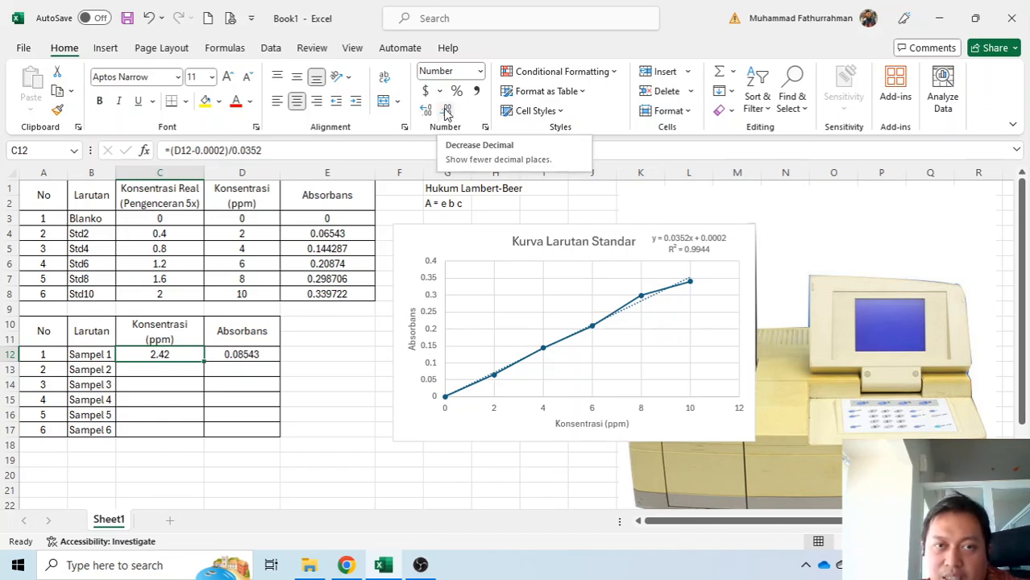
# - Enter the absorbance 0.1987 for Sampel 2 in cell D13
pyautogui.click(242, 370)
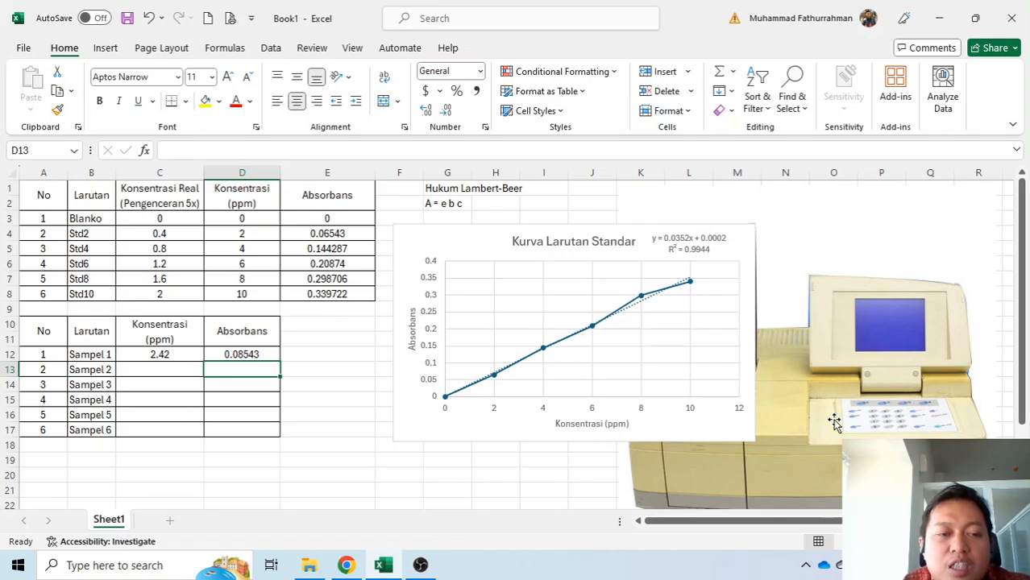
pyautogui.write('0')
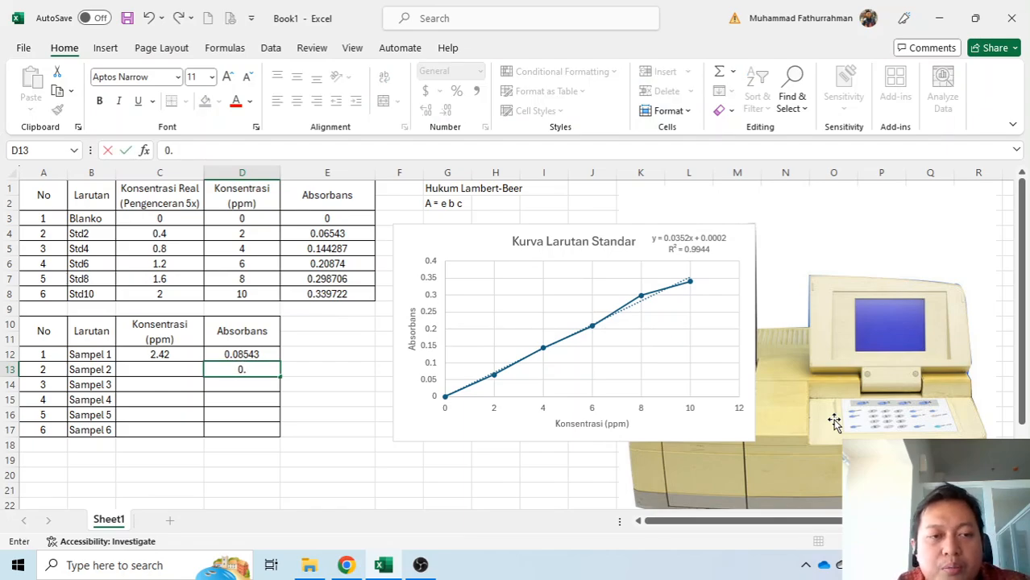
pyautogui.write('.')
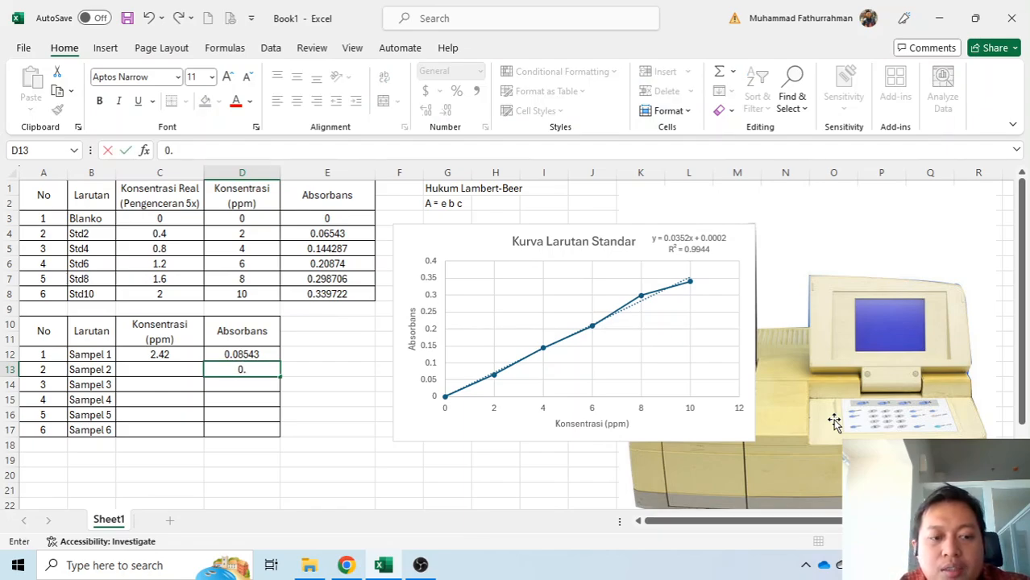
pyautogui.write('19')
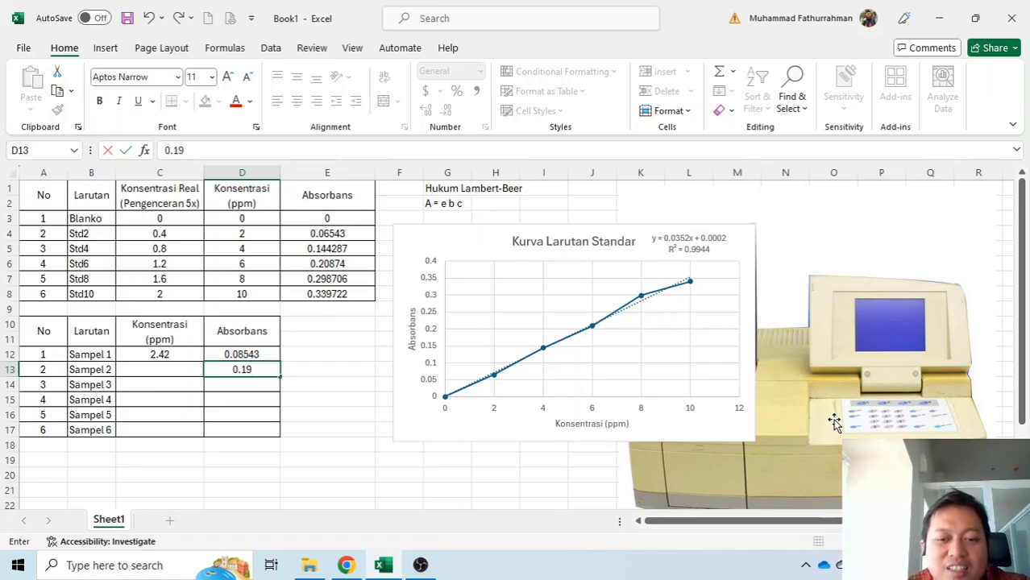
pyautogui.write('87')
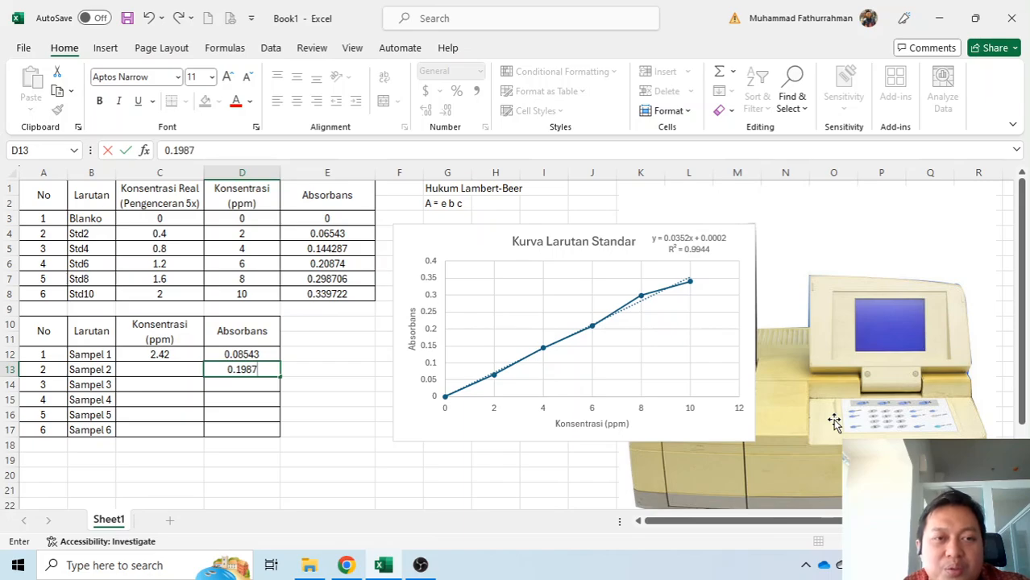
pyautogui.press('Return')
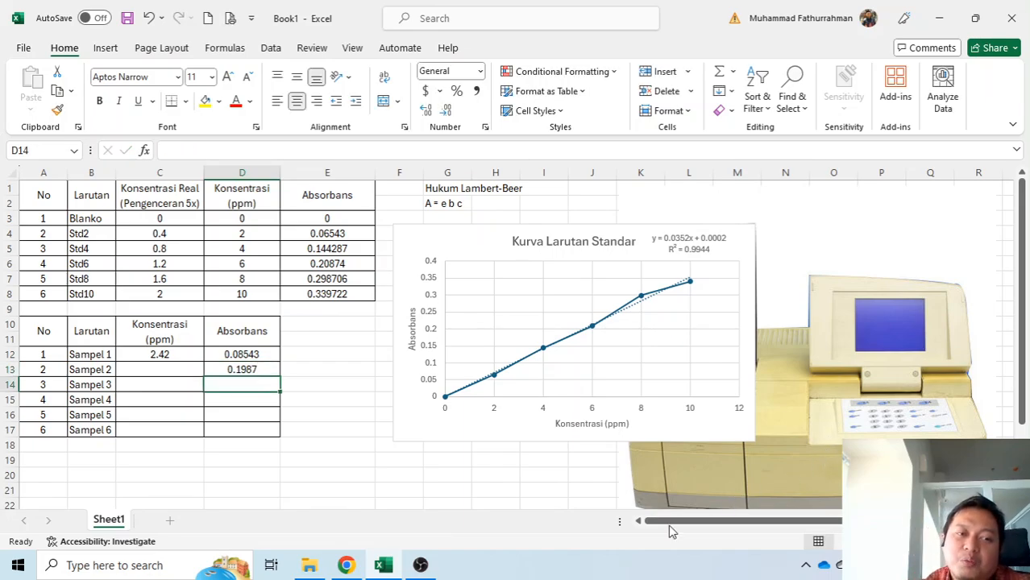
# - Try to append a trailing zero to the Sampel 2 absorbance in cell D13
pyautogui.doubleClick(265, 369)
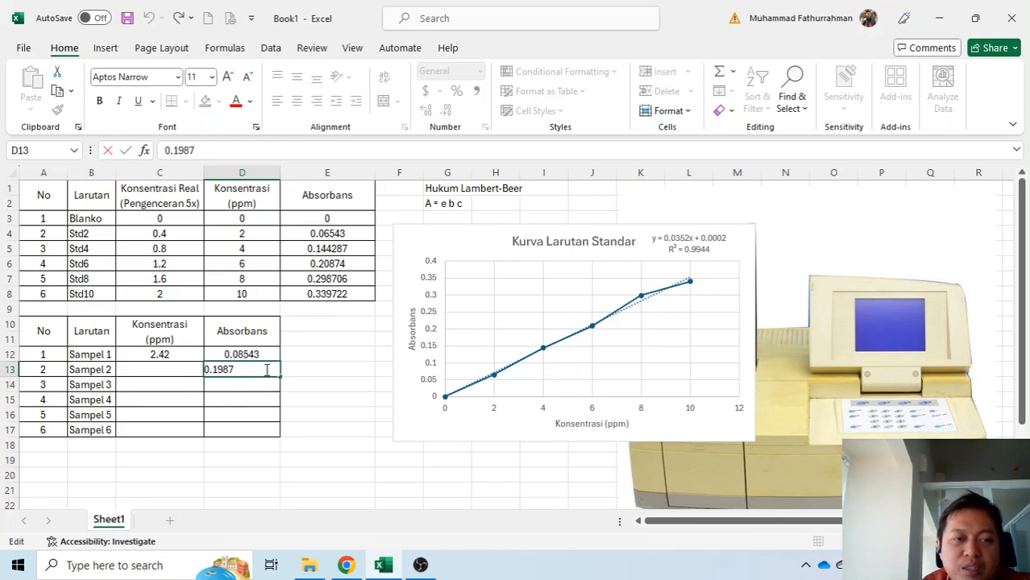
pyautogui.write('0')
pyautogui.press('Return')
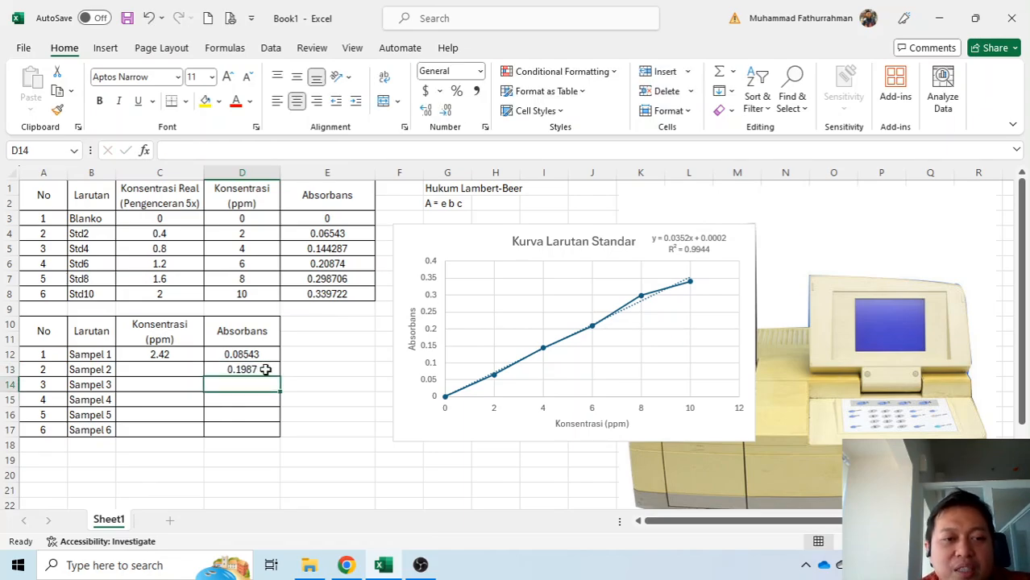
pyautogui.click(265, 369)
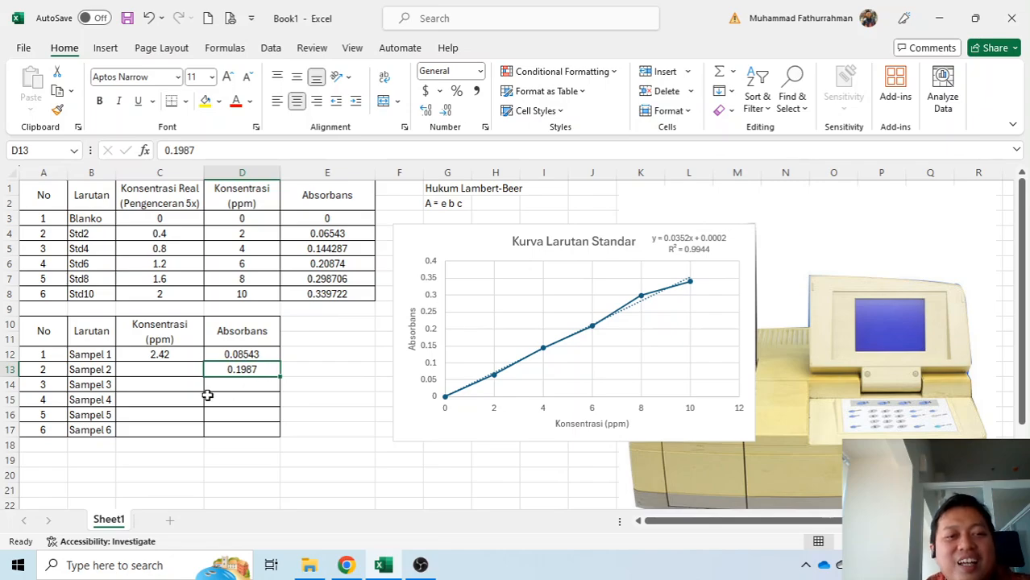
# - Fill the Sampel 1 concentration formula from C12 down to C13 to calculate the Sampel 2 concentration
pyautogui.click(164, 370)
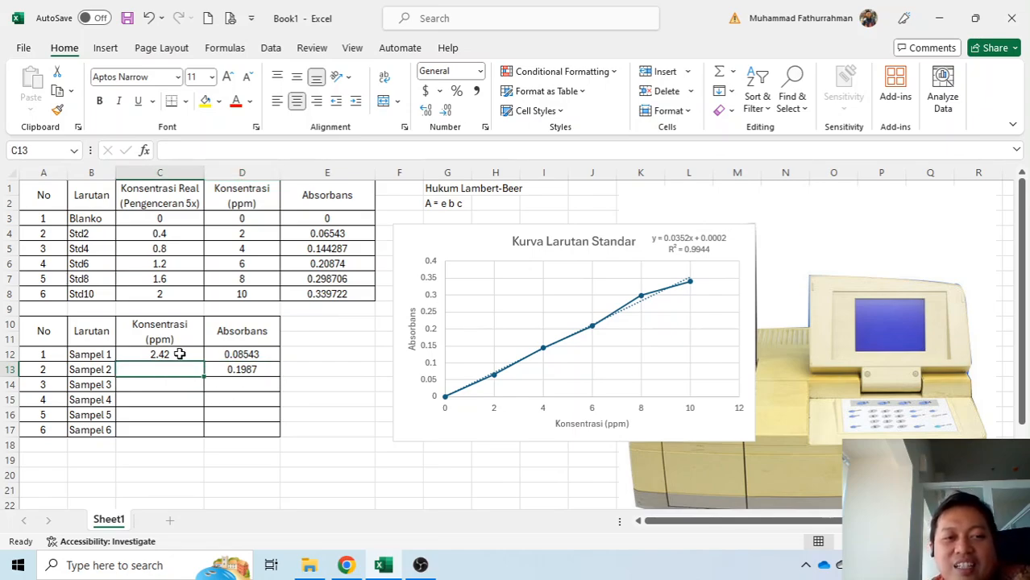
pyautogui.click(184, 351)
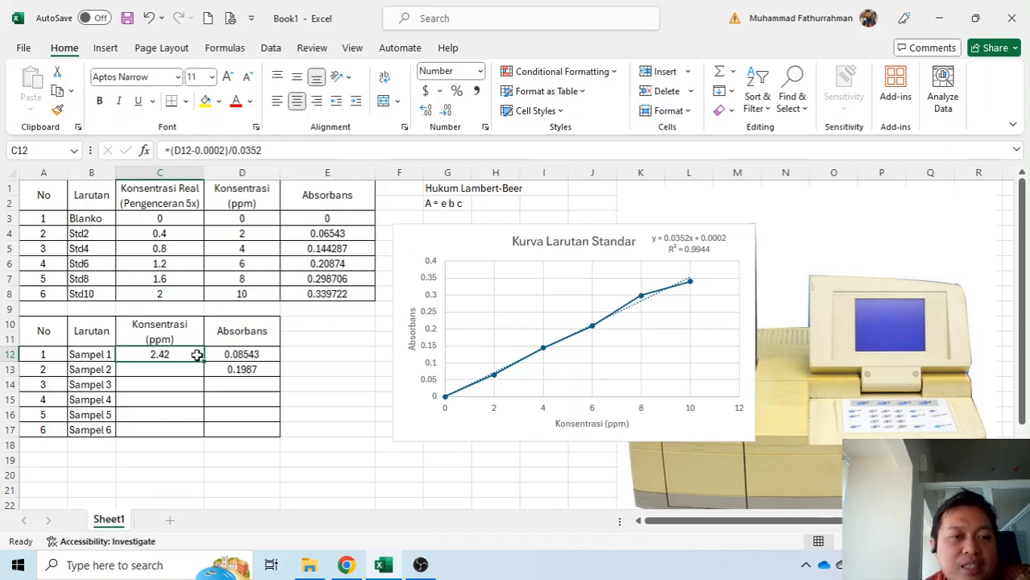
pyautogui.moveTo(204, 361); pyautogui.dragTo(206, 375)
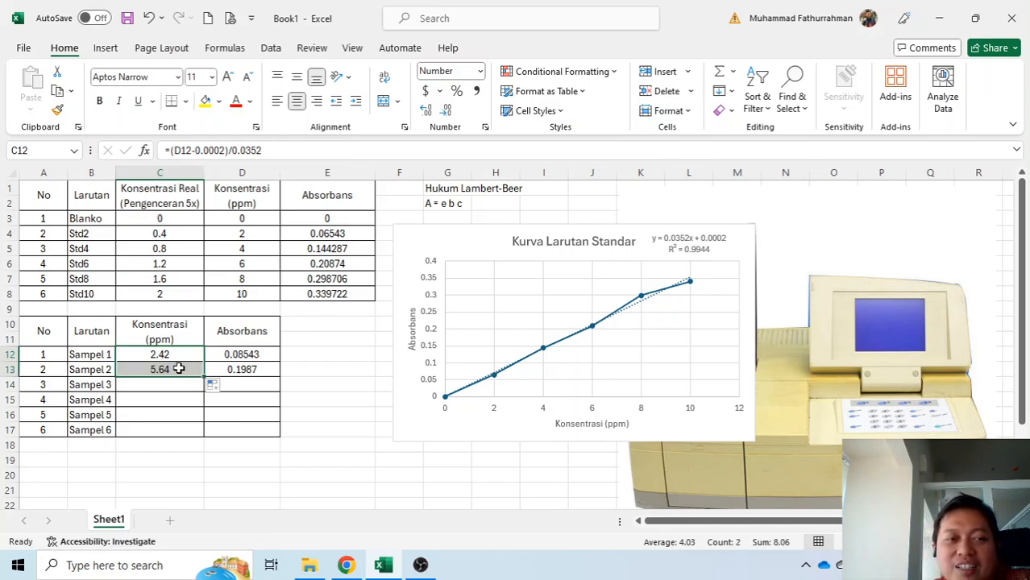
pyautogui.click(178, 368)
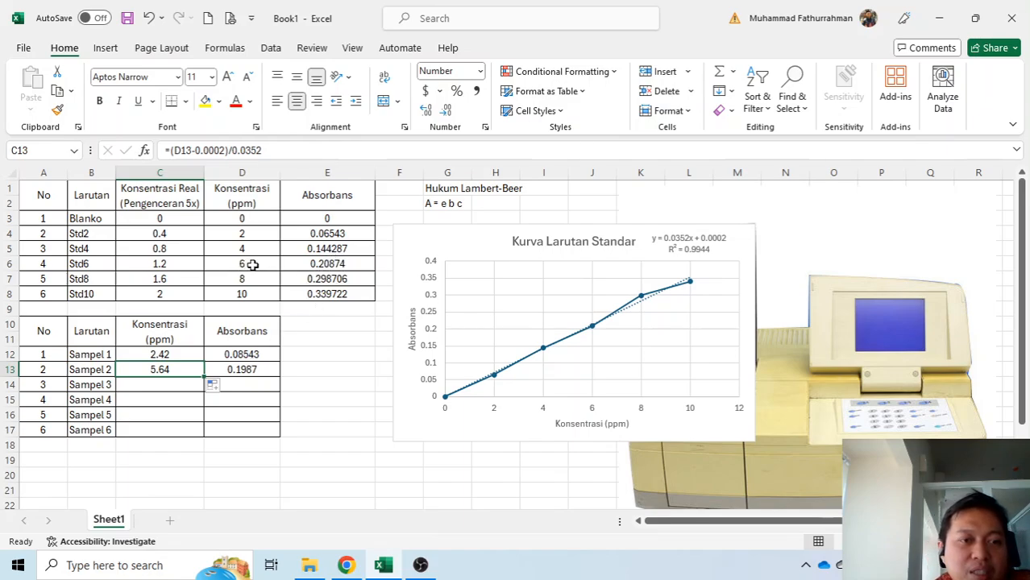
# - Enter the absorbance 0.2345 for Sampel 3 in cell D14
pyautogui.click(258, 380)
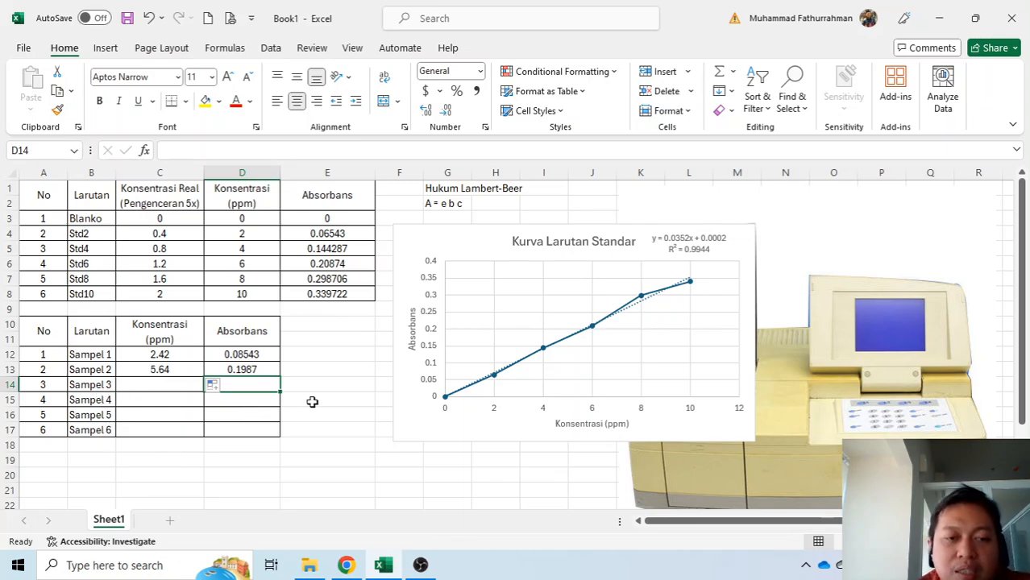
pyautogui.write('0')
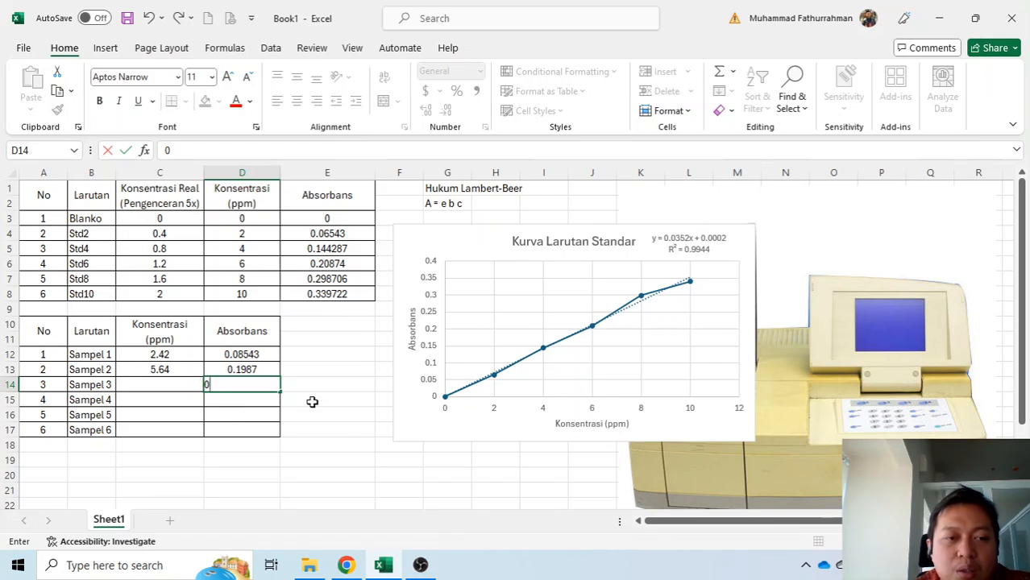
pyautogui.write('.2')
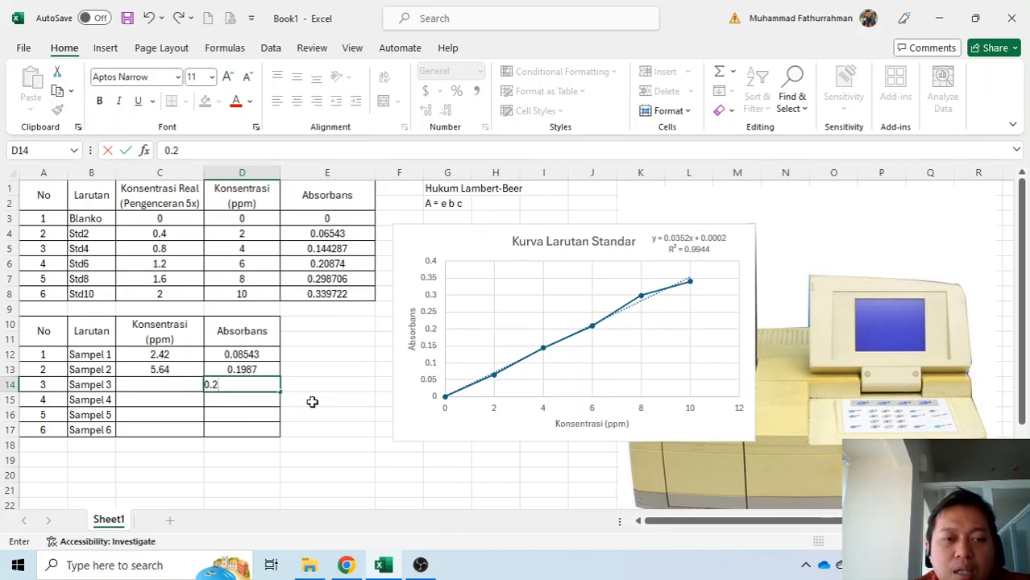
pyautogui.write('345')
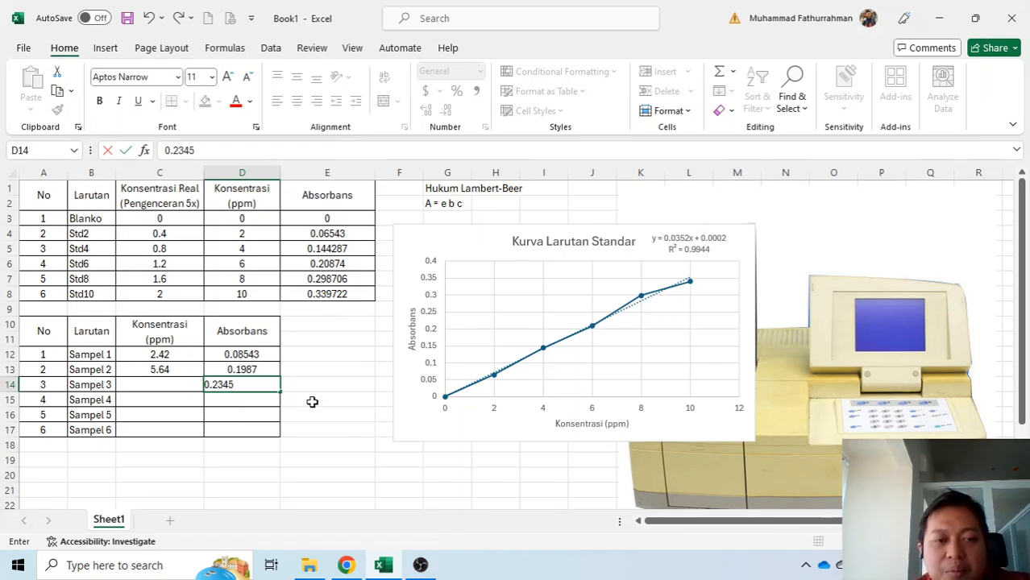
pyautogui.press('Return')
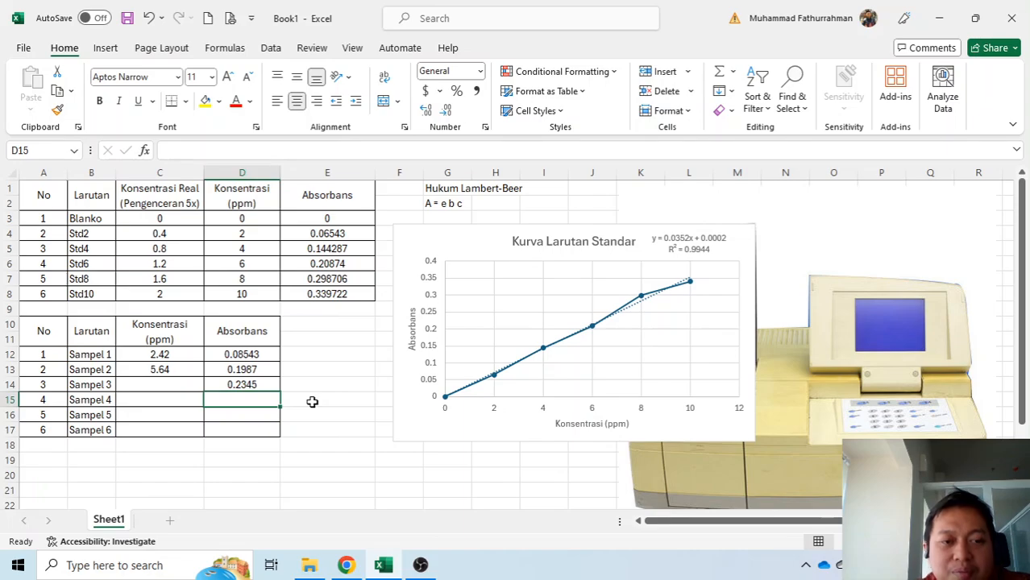
# - Enter the absorbance 0.3456 for Sampel 4 in cell D15
pyautogui.write('0')
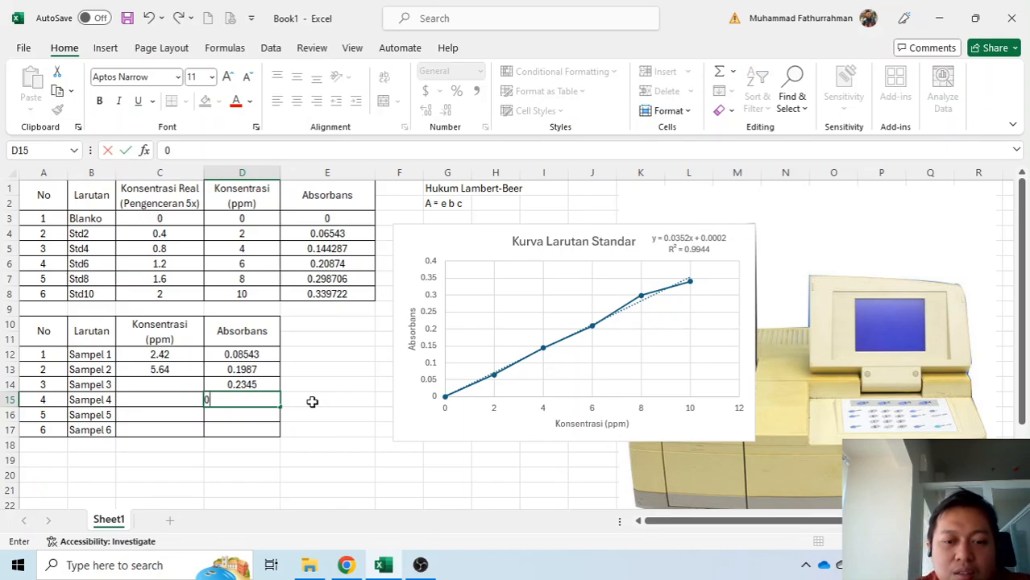
pyautogui.write('.3')
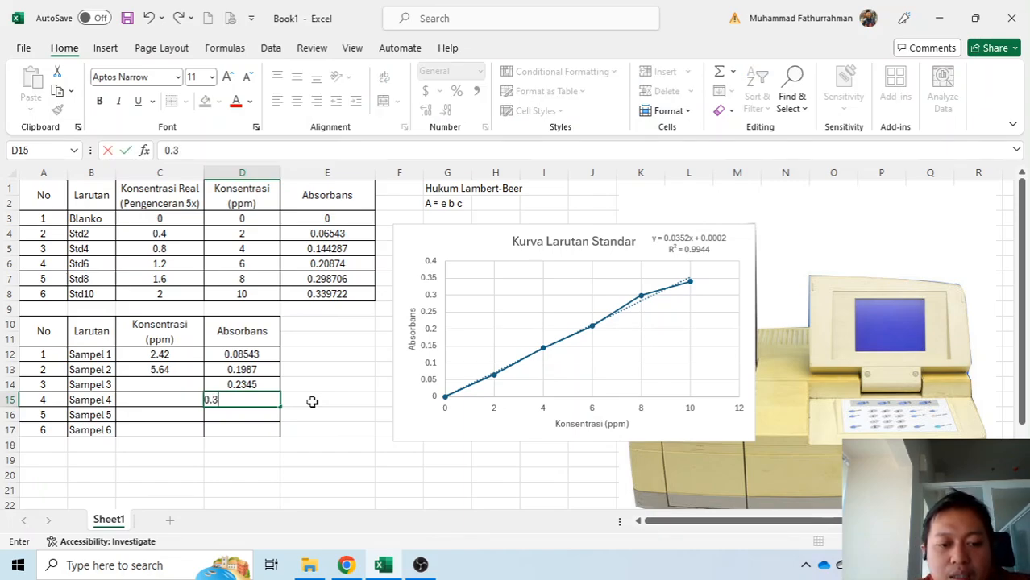
pyautogui.write('456')
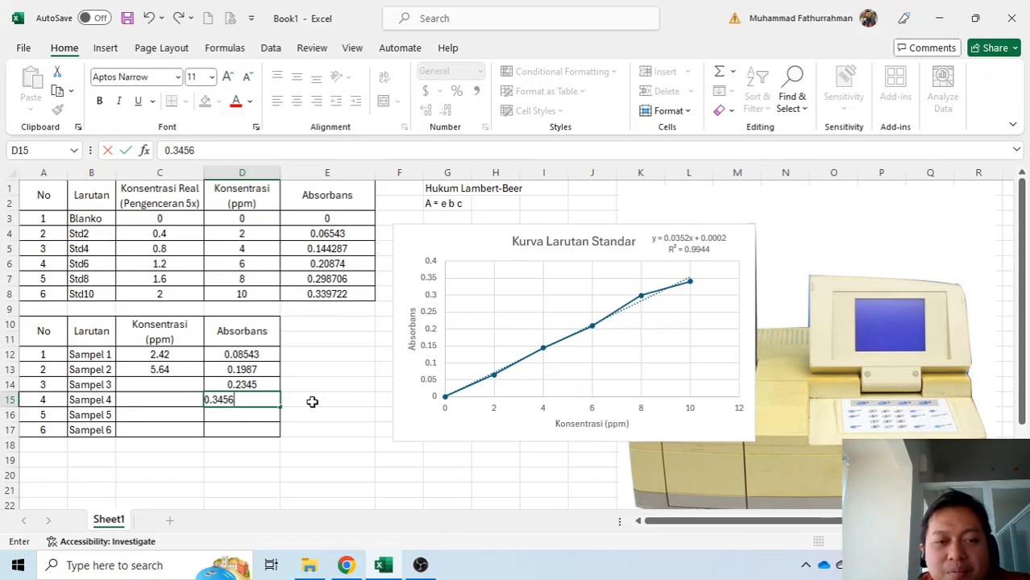
pyautogui.press('Return')
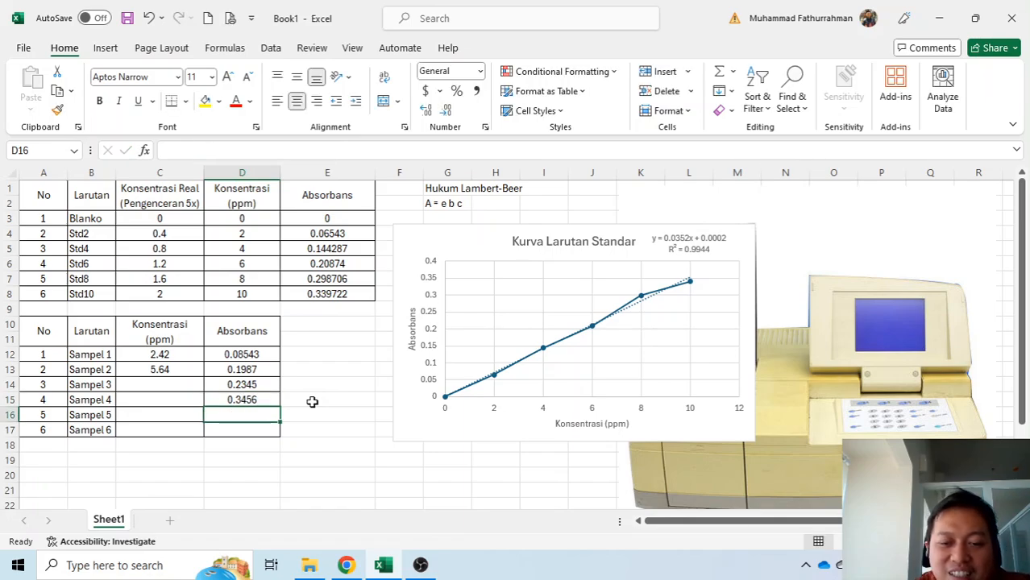
pyautogui.write('0.4')
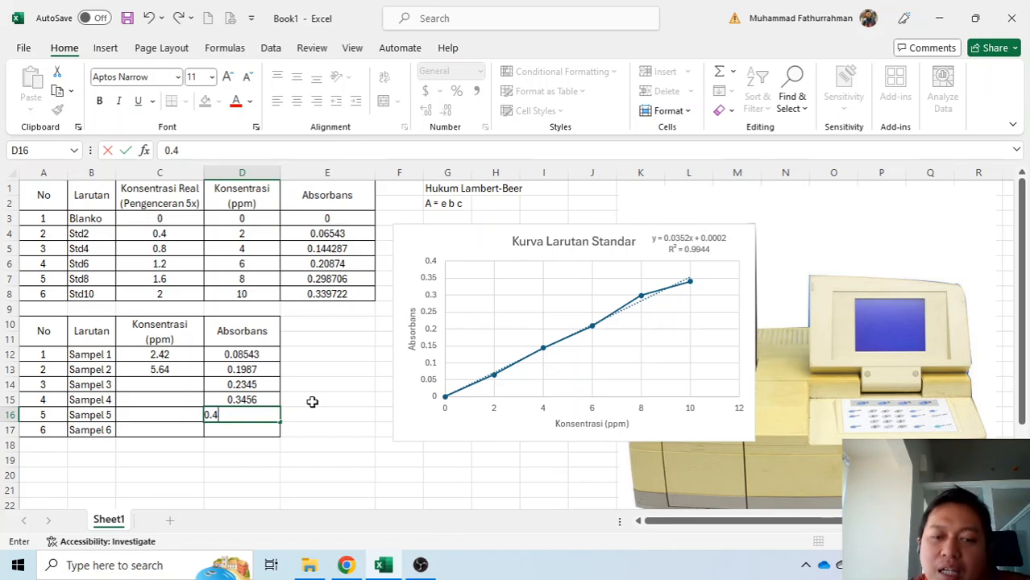
pyautogui.press('BackSpace')
pyautogui.press('BackSpace')
pyautogui.press('BackSpace')
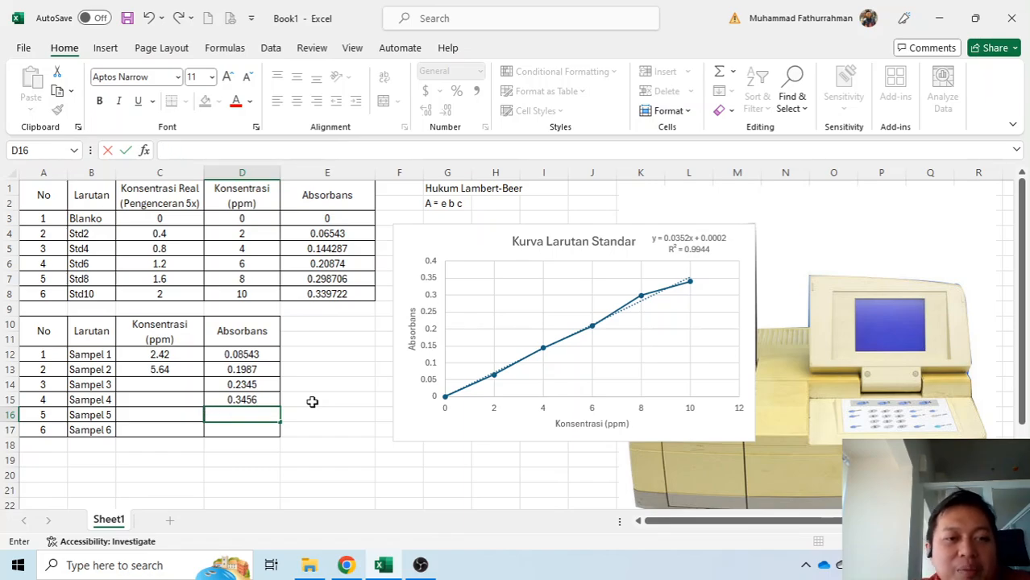
# - Replace the Sampel 4 absorbance in cell D15 with 0.0789
pyautogui.click(269, 400)
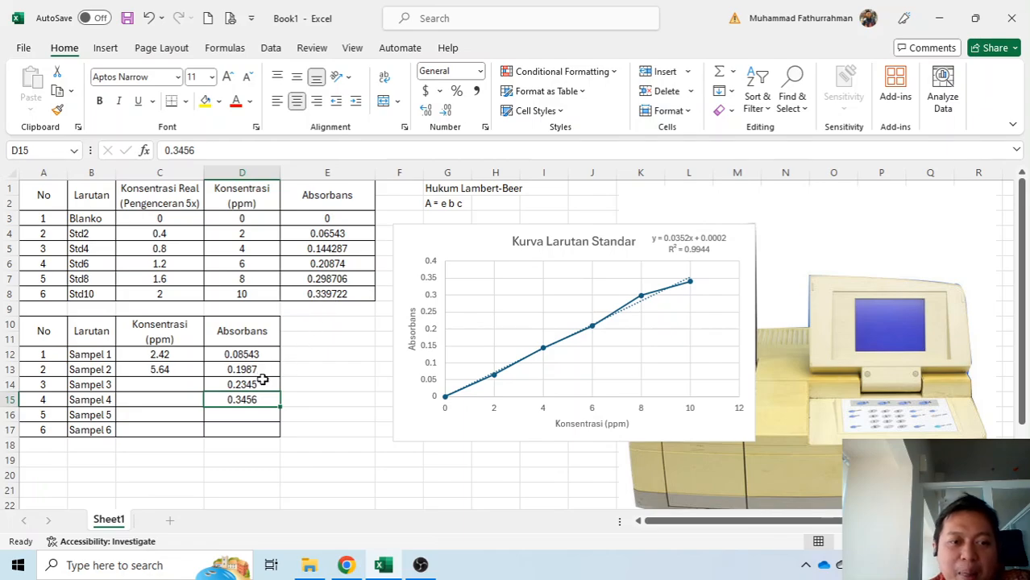
pyautogui.press('Delete')
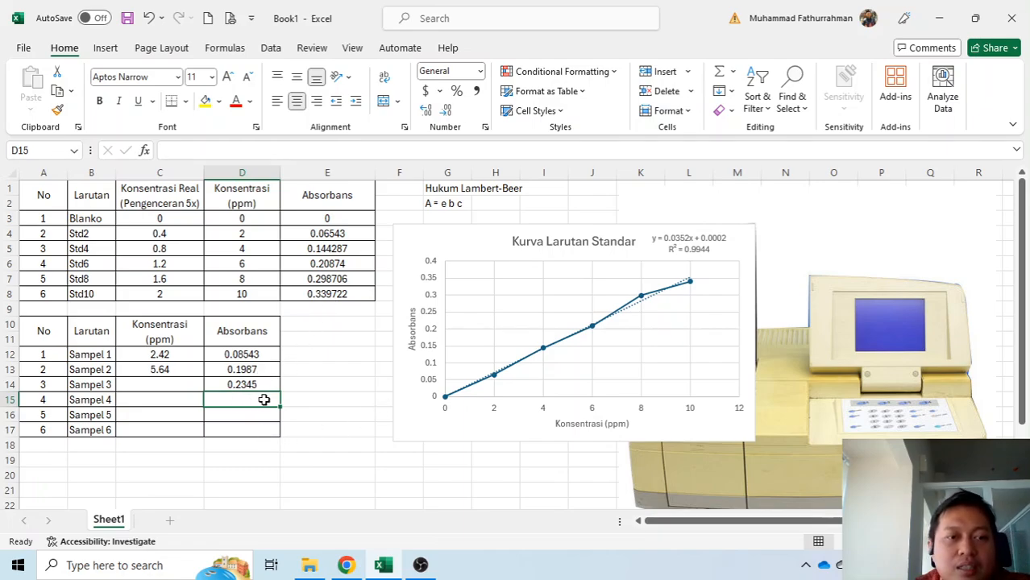
pyautogui.write('0.')
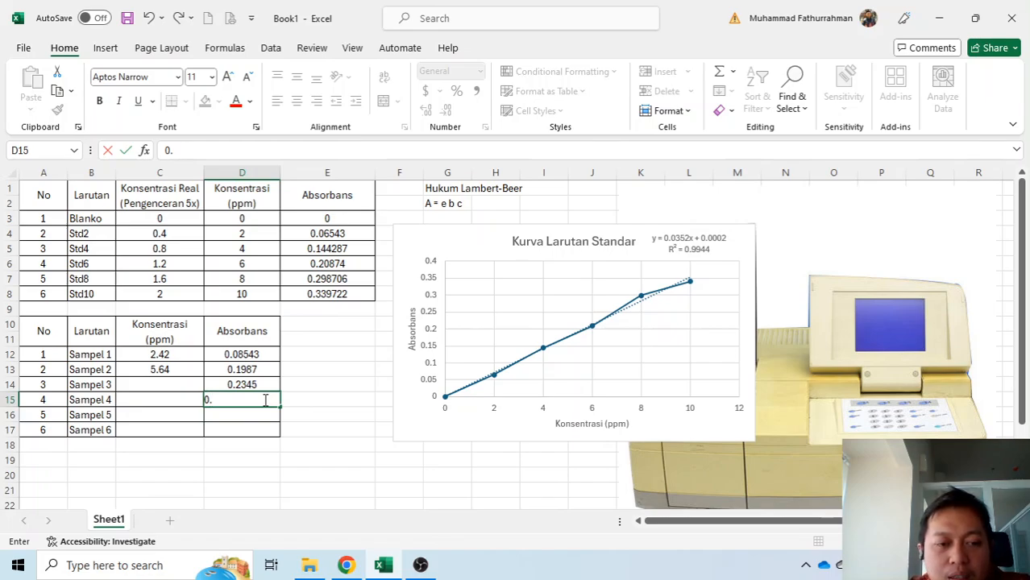
pyautogui.write('07')
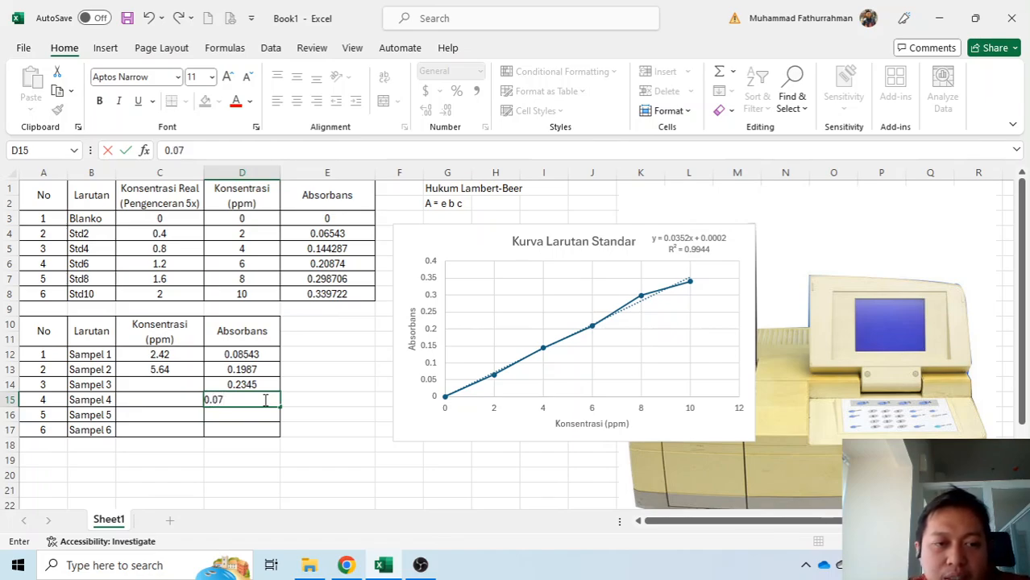
pyautogui.write('89')
pyautogui.press('Return')
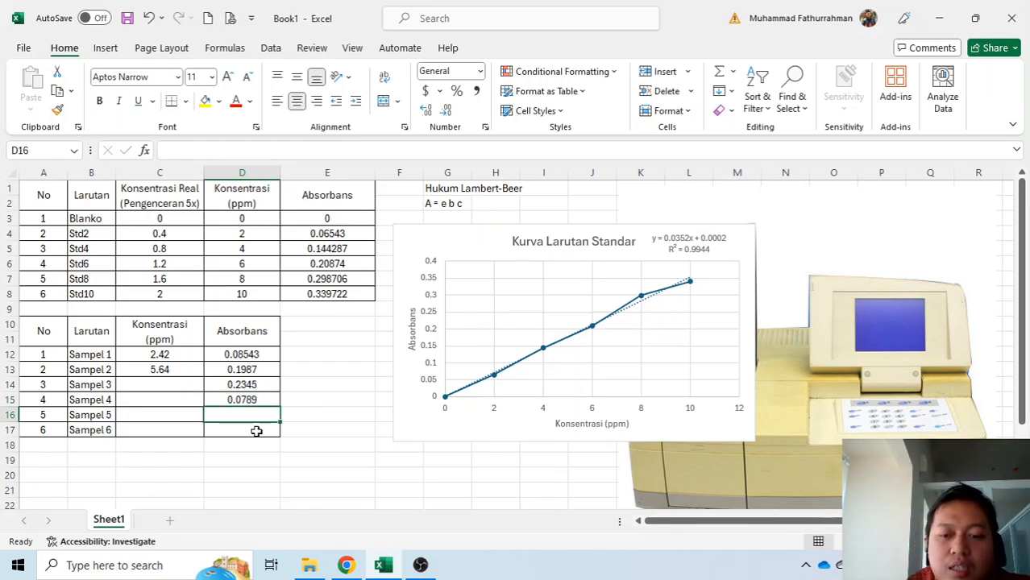
# - Enter the absorbances 0.1654 for Sampel 5 in D16 and 0.2997 for Sampel 6 in D17
pyautogui.write('0.')
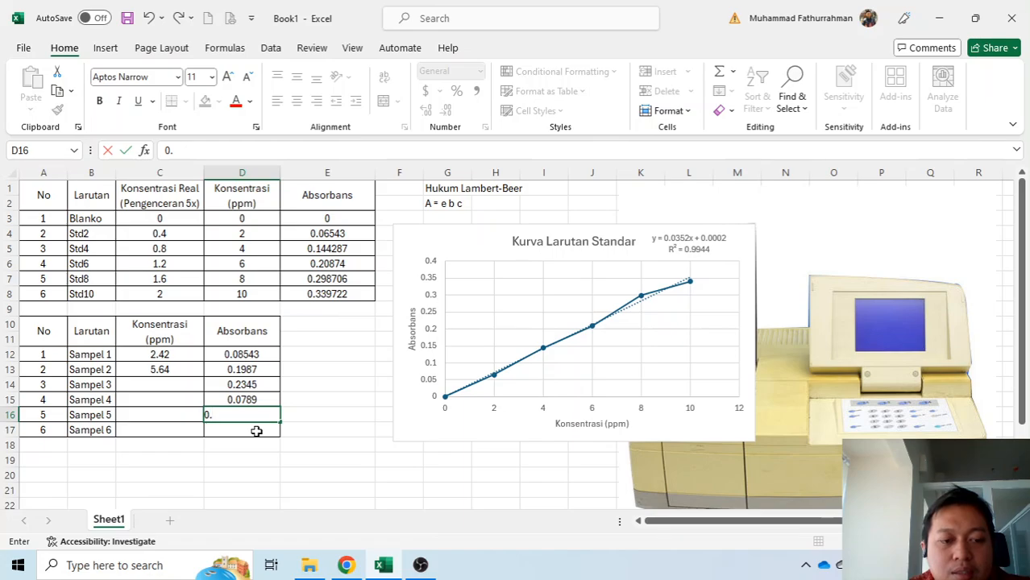
pyautogui.write('1654')
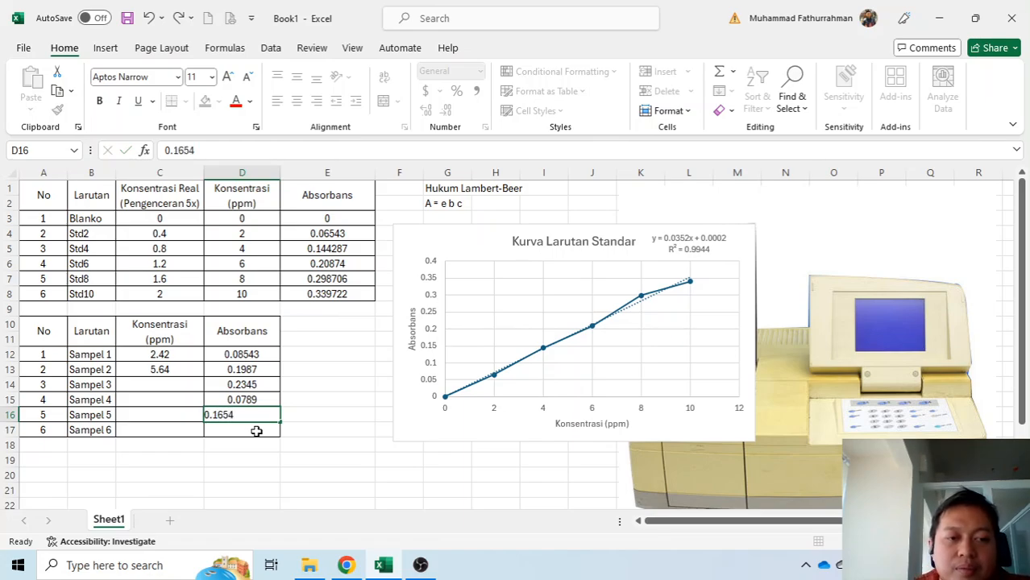
pyautogui.press('Return')
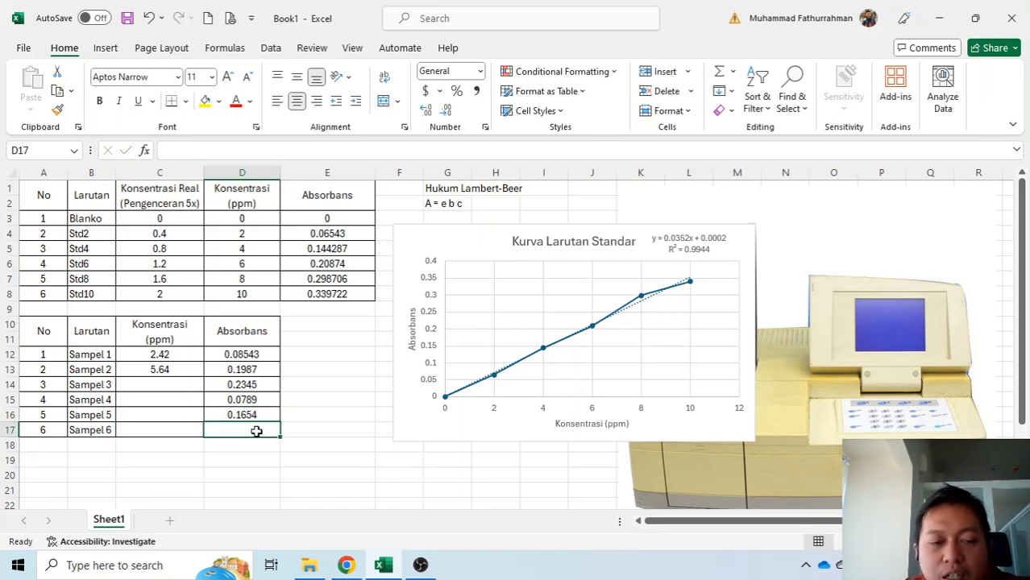
pyautogui.write('0.')
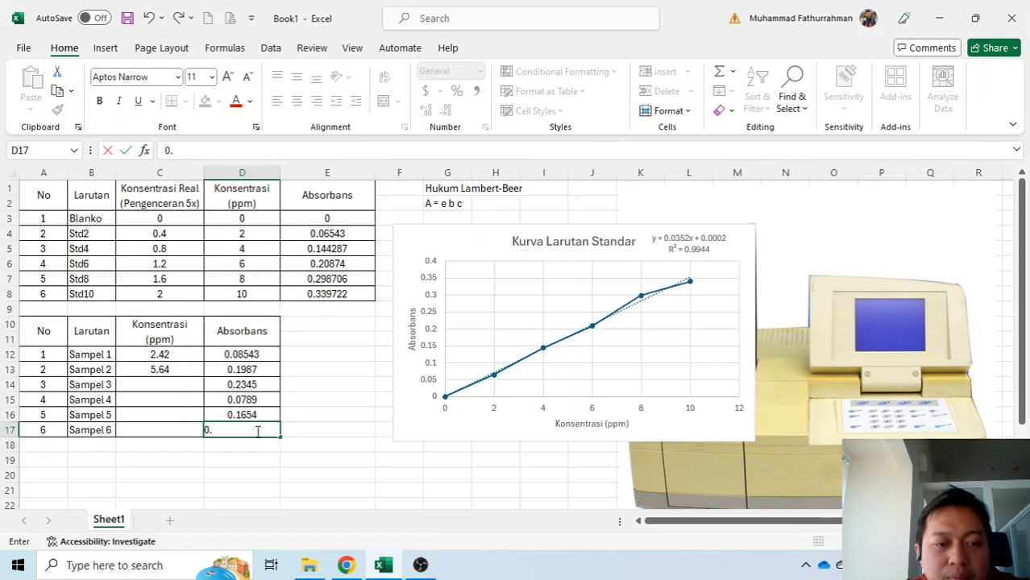
pyautogui.write('2')
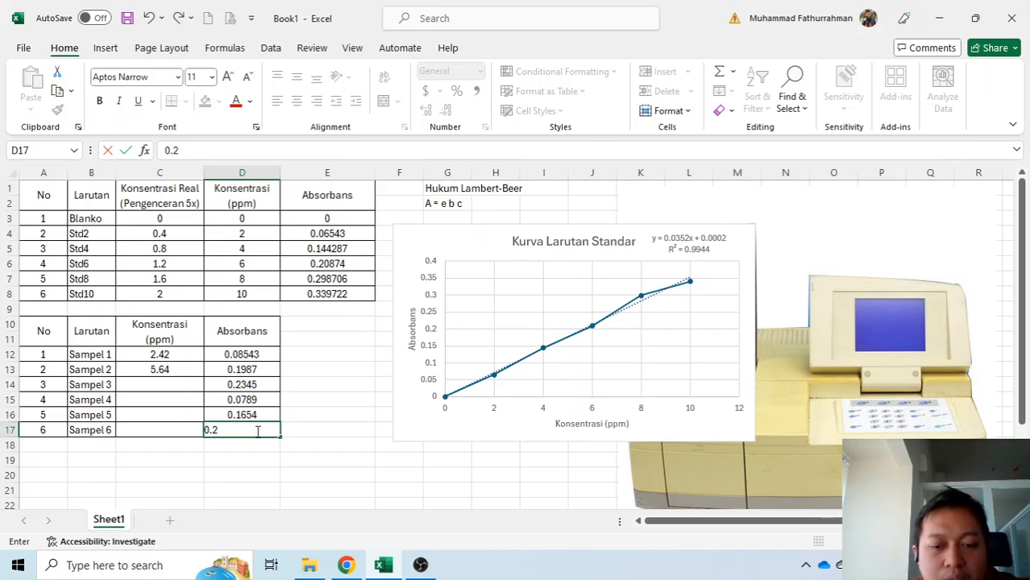
pyautogui.write('997')
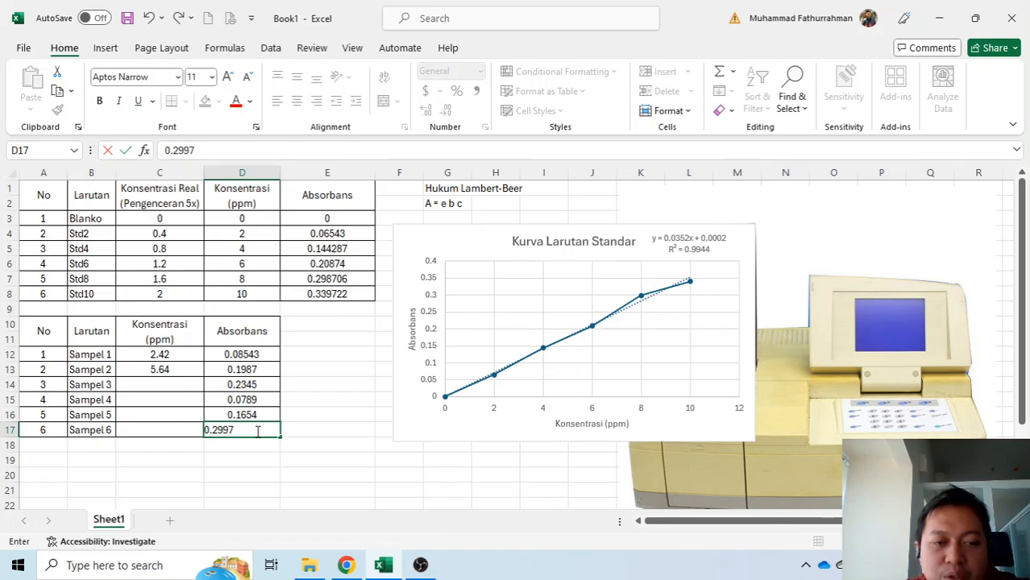
pyautogui.press('Return')
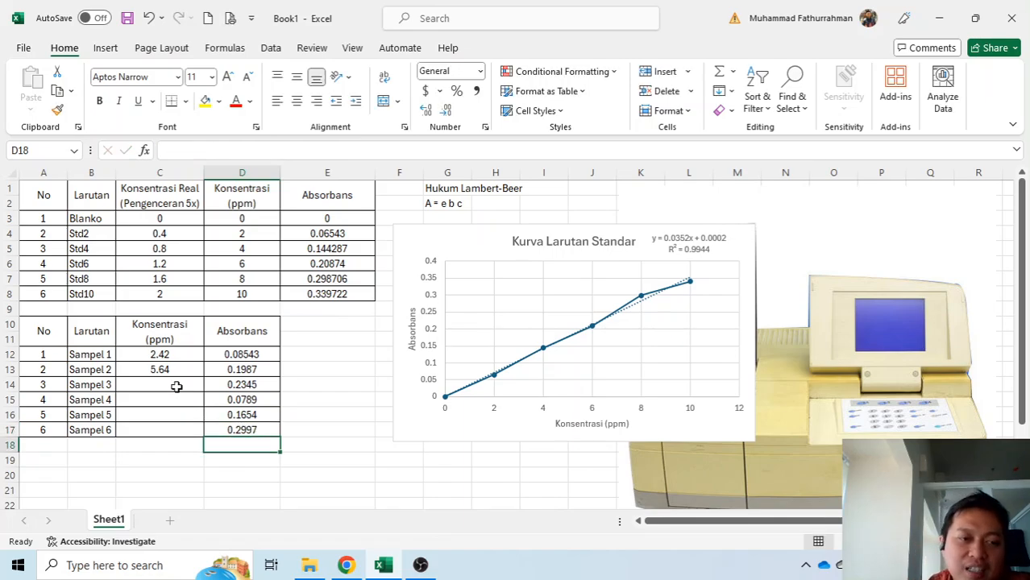
# - Fill the concentration formula from C13 down through C17 for Sampel 3 to Sampel 6
pyautogui.moveTo(179, 384); pyautogui.dragTo(184, 441)
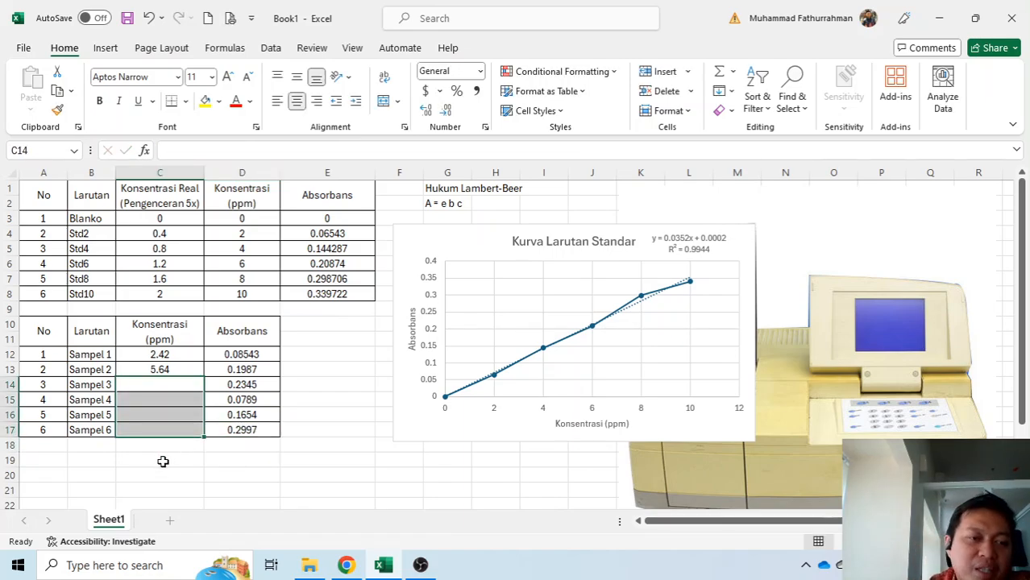
pyautogui.click(163, 460)
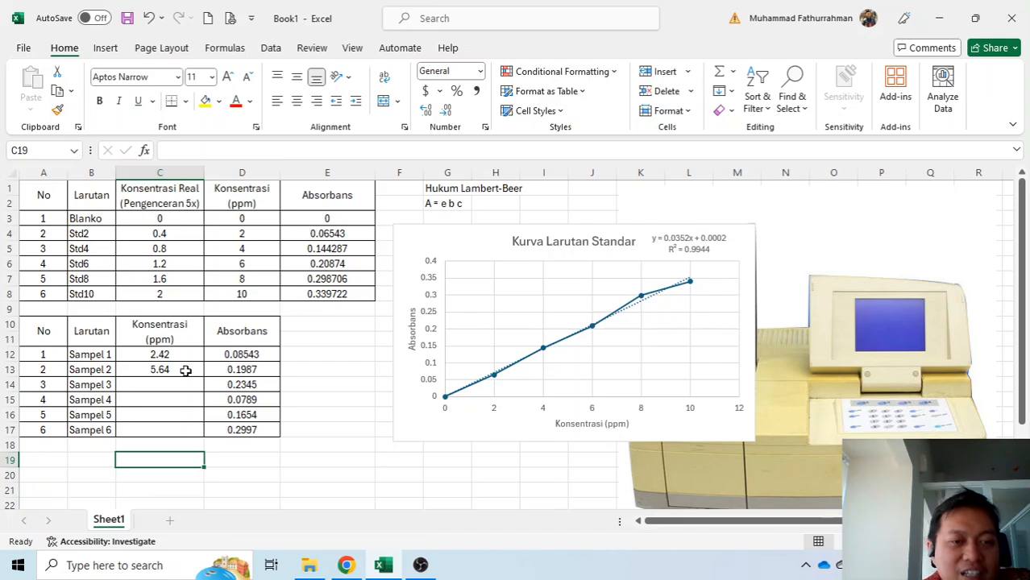
pyautogui.click(184, 368)
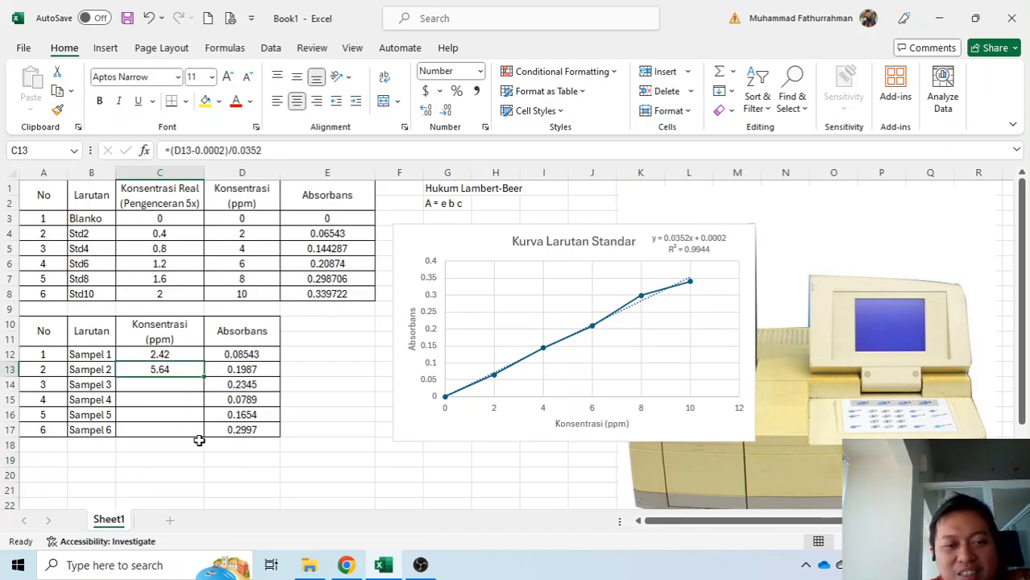